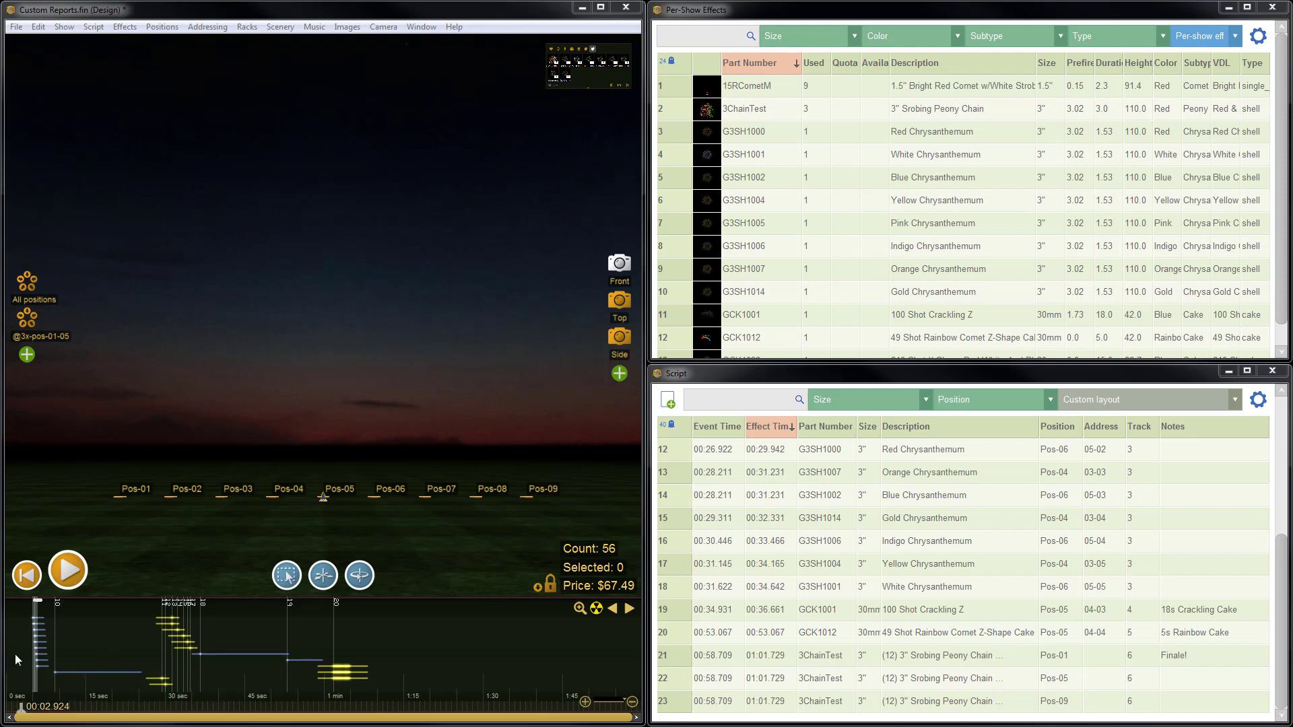
Step: Scrub the timeline through the whole show to preview its effects, ending at about 01:13
drag(23, 709, 49, 713)
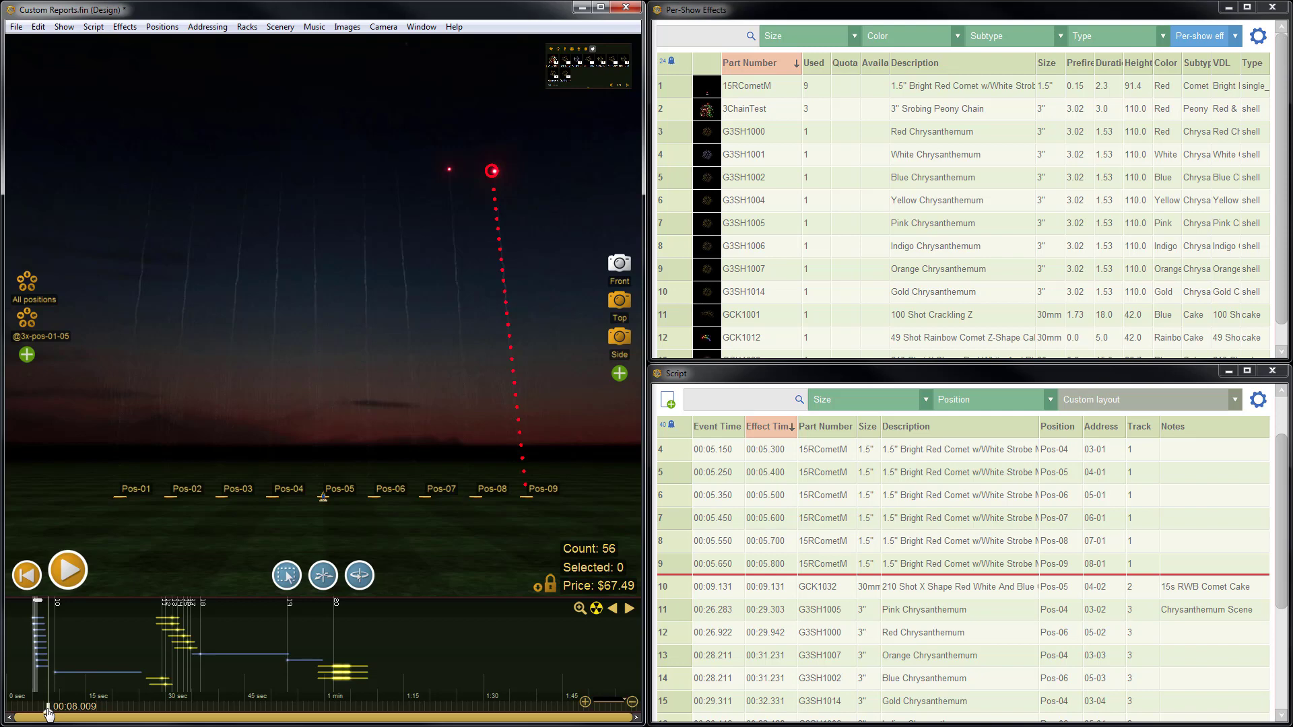
drag(47, 710, 375, 722)
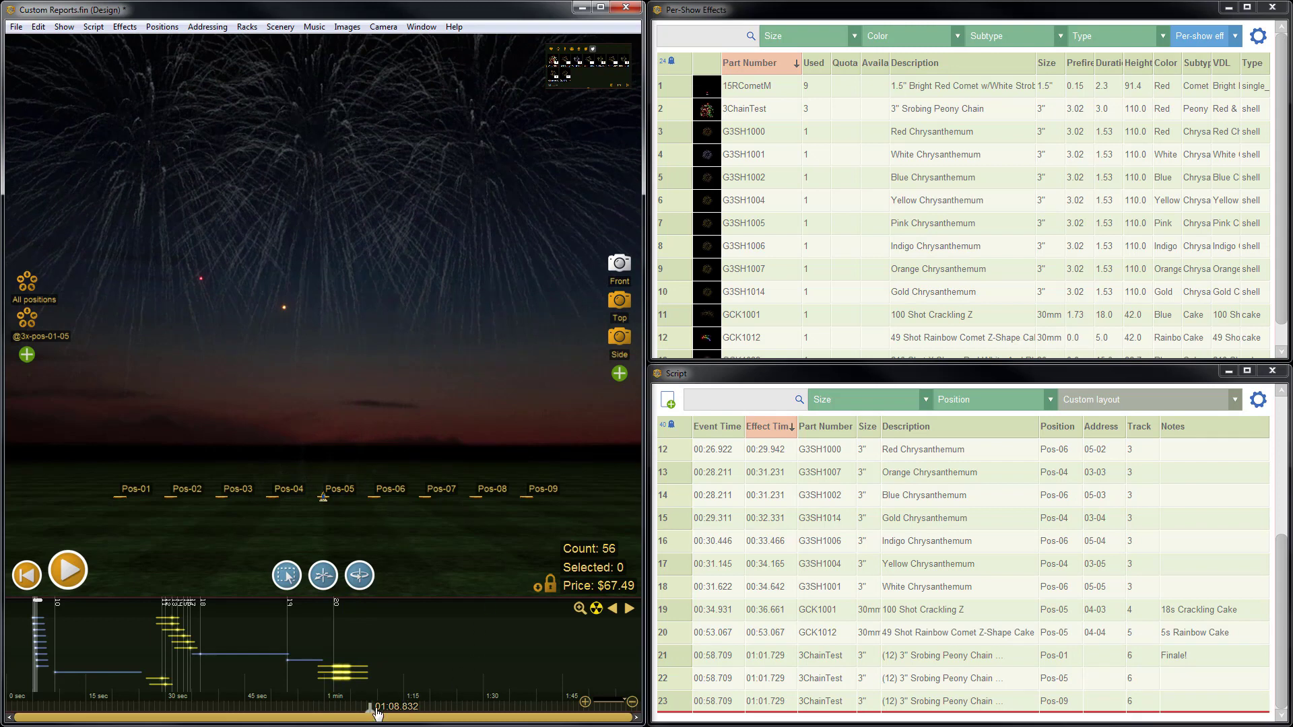
drag(377, 713, 394, 715)
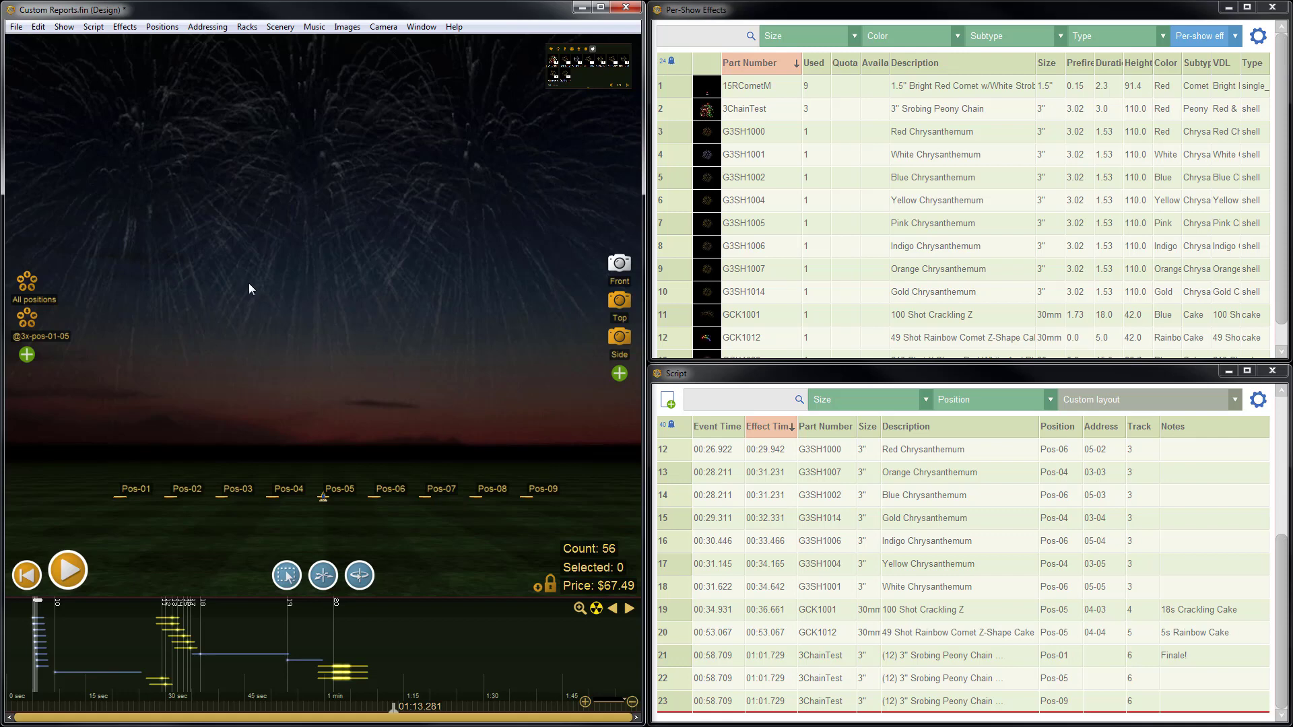
Step: Generate the basic portrait Product Totals report for the show
click(17, 28)
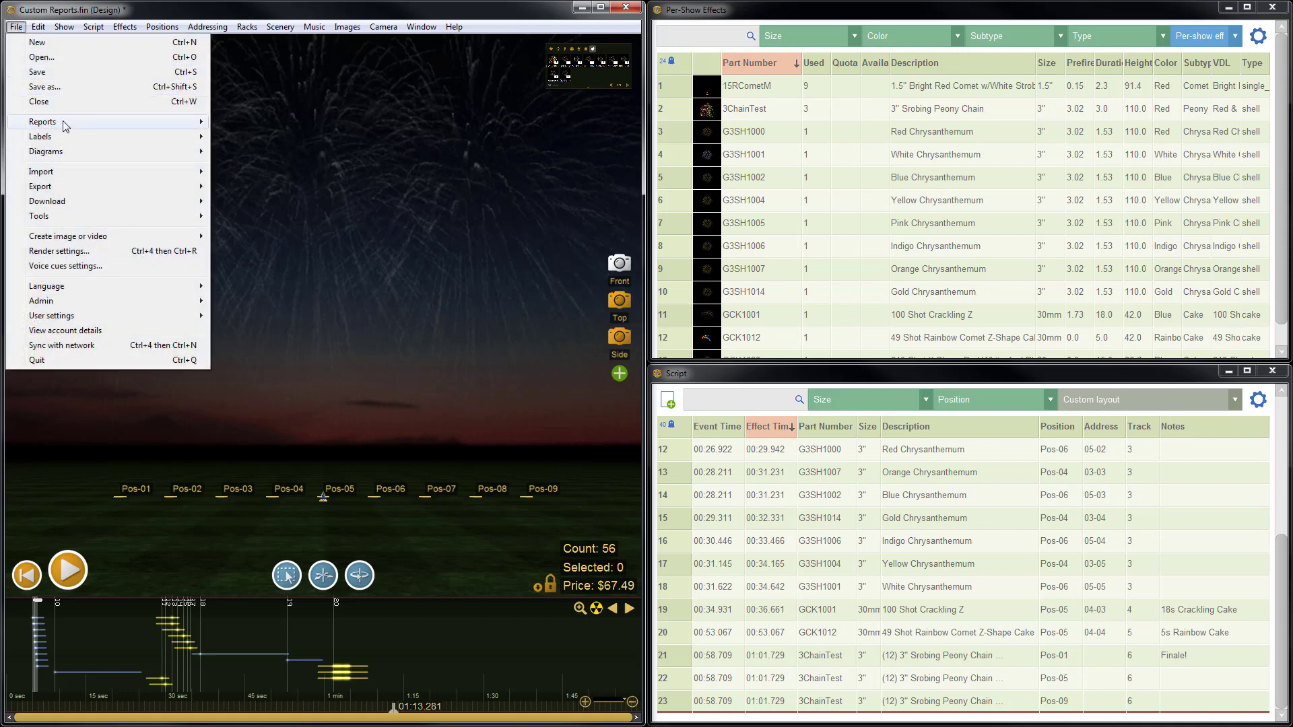
mouse_move(118, 129)
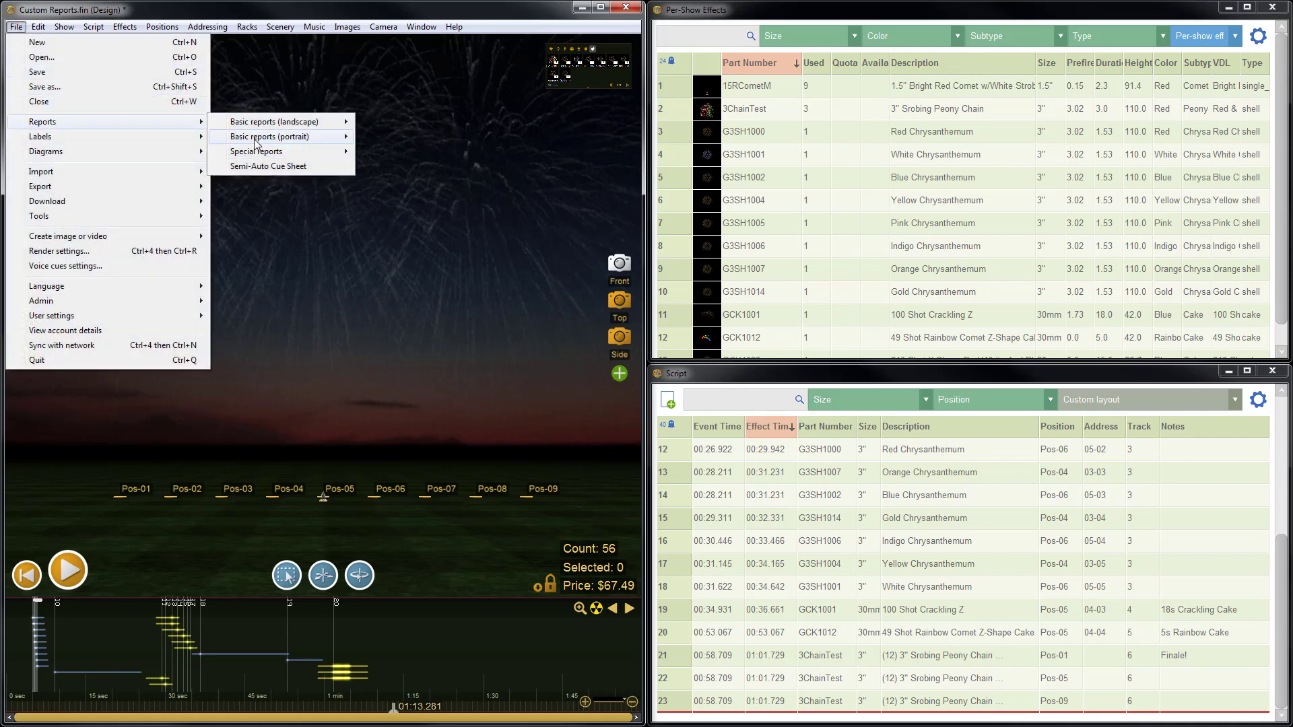
mouse_move(297, 141)
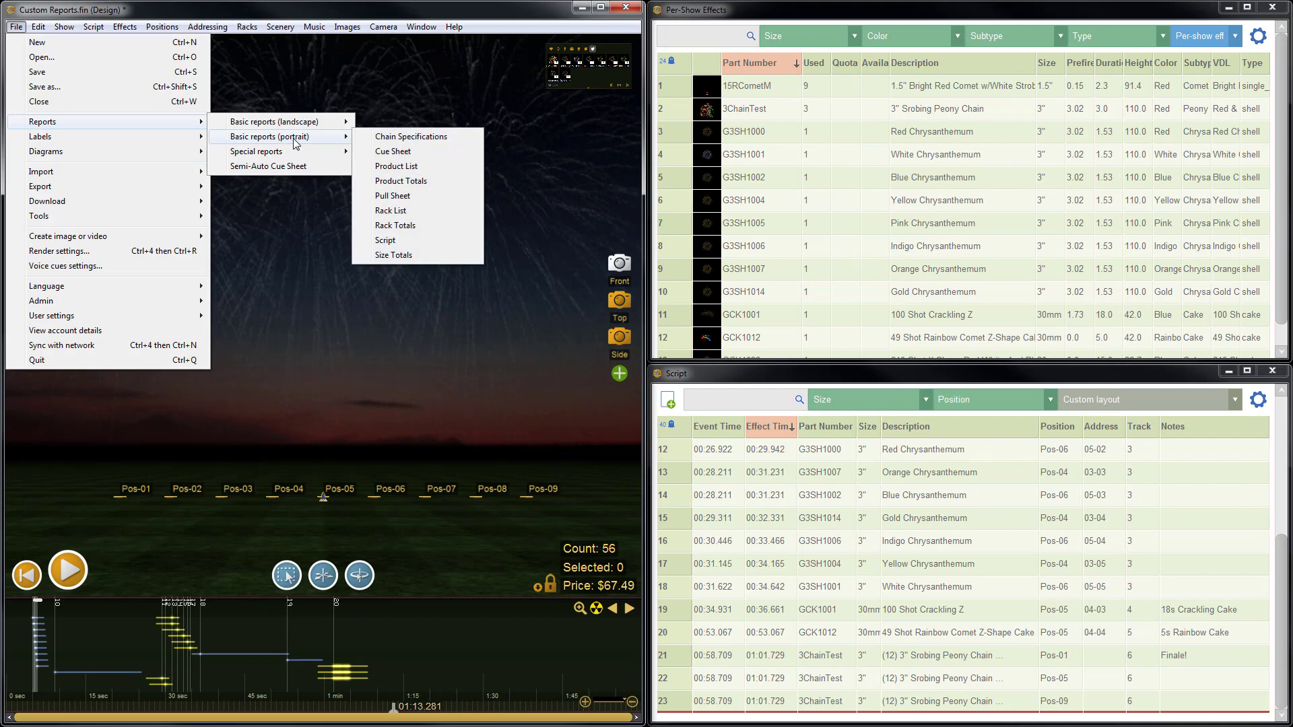
click(435, 180)
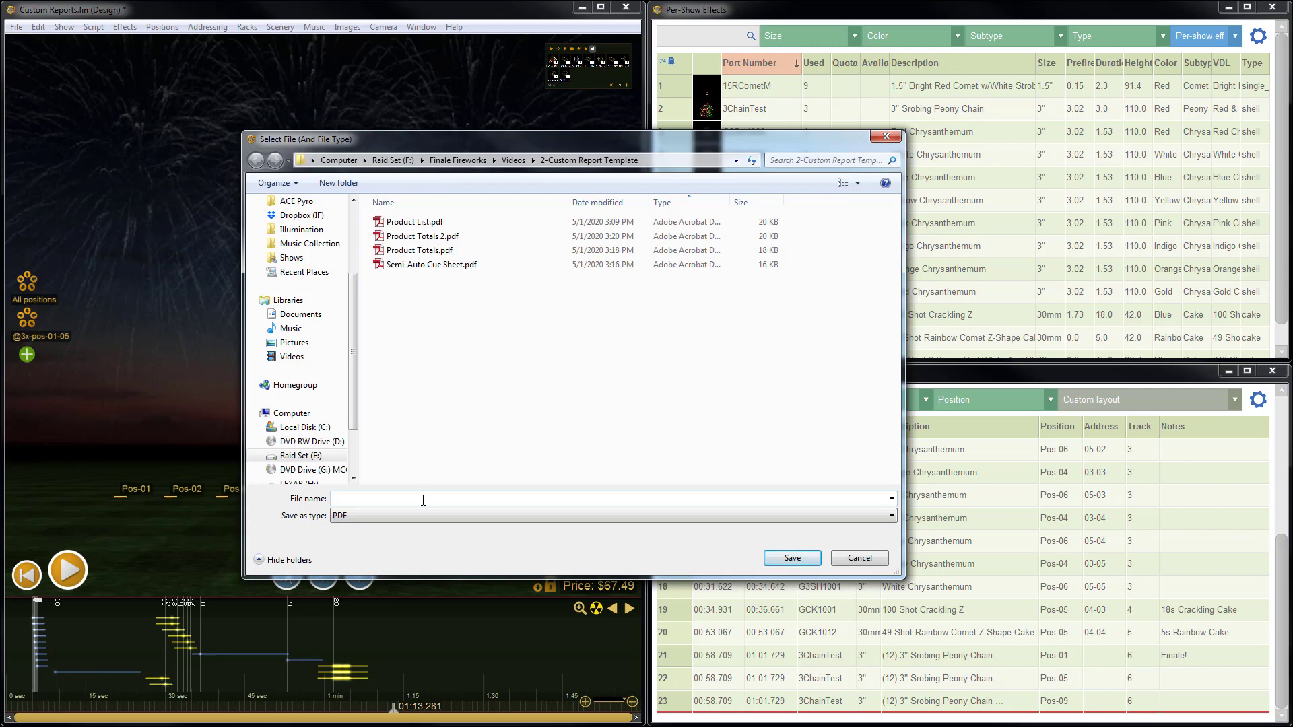
Step: Save the report as a PDF named Product Totals New in the 2-Custom Report Template folder
click(419, 250)
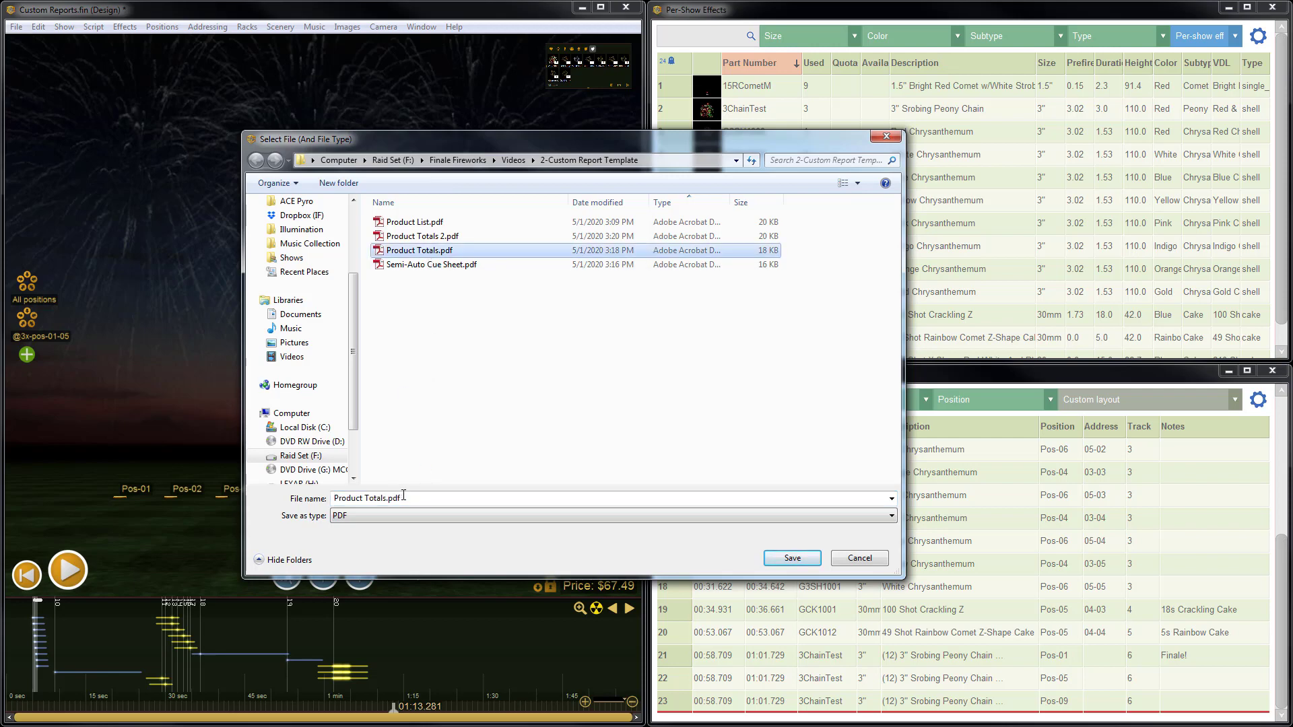
click(403, 496)
click(431, 496)
key(BackSpace)
key(BackSpace)
key(BackSpace)
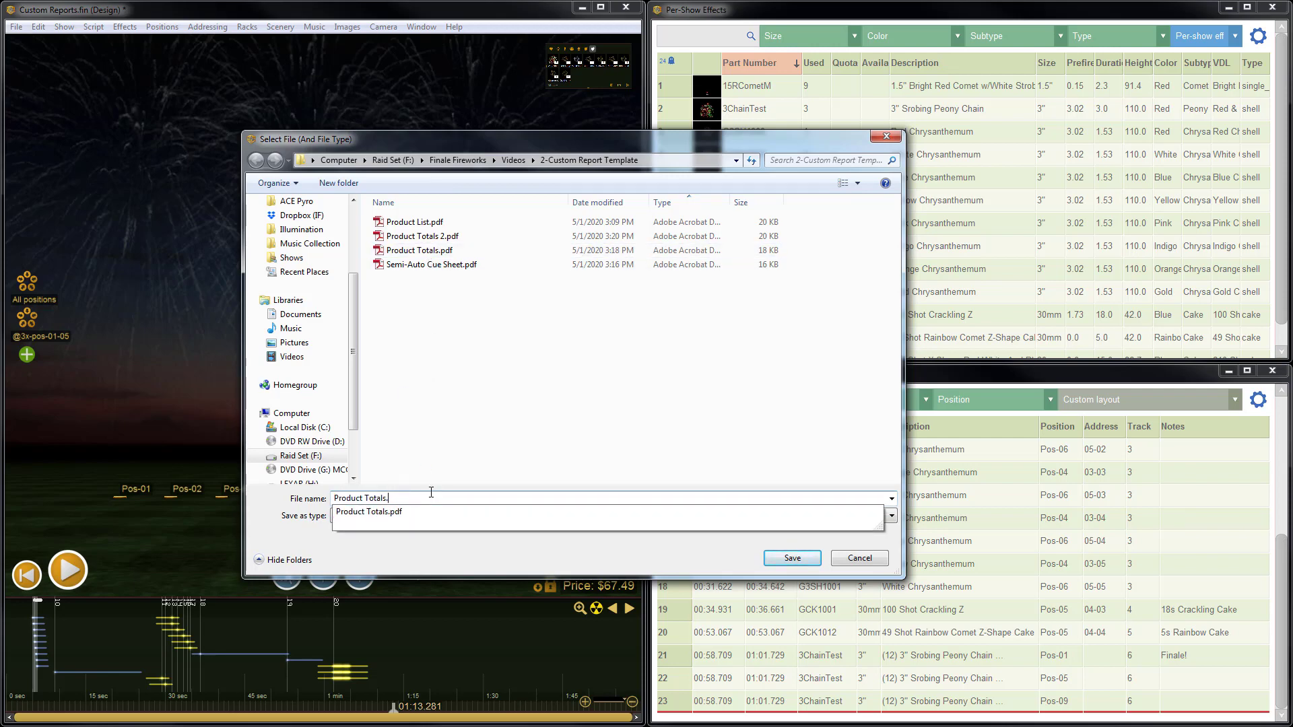
key(BackSpace)
text(New)
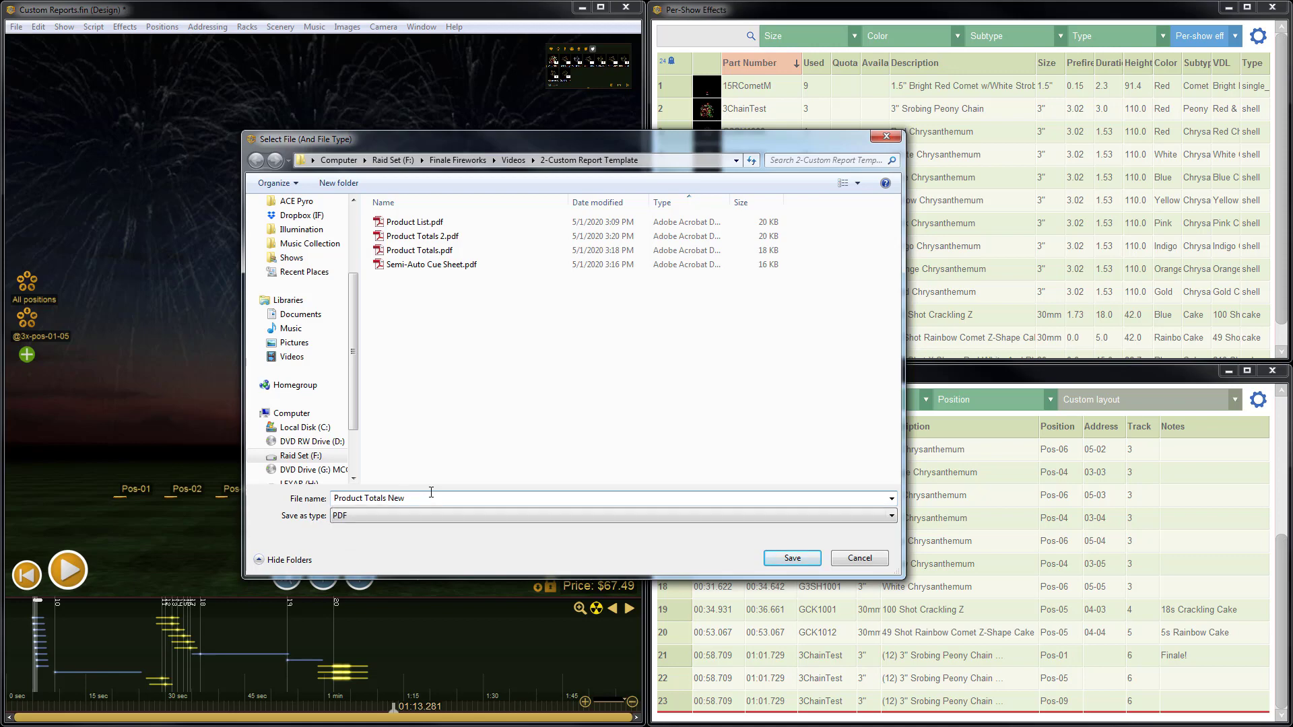
key(Return)
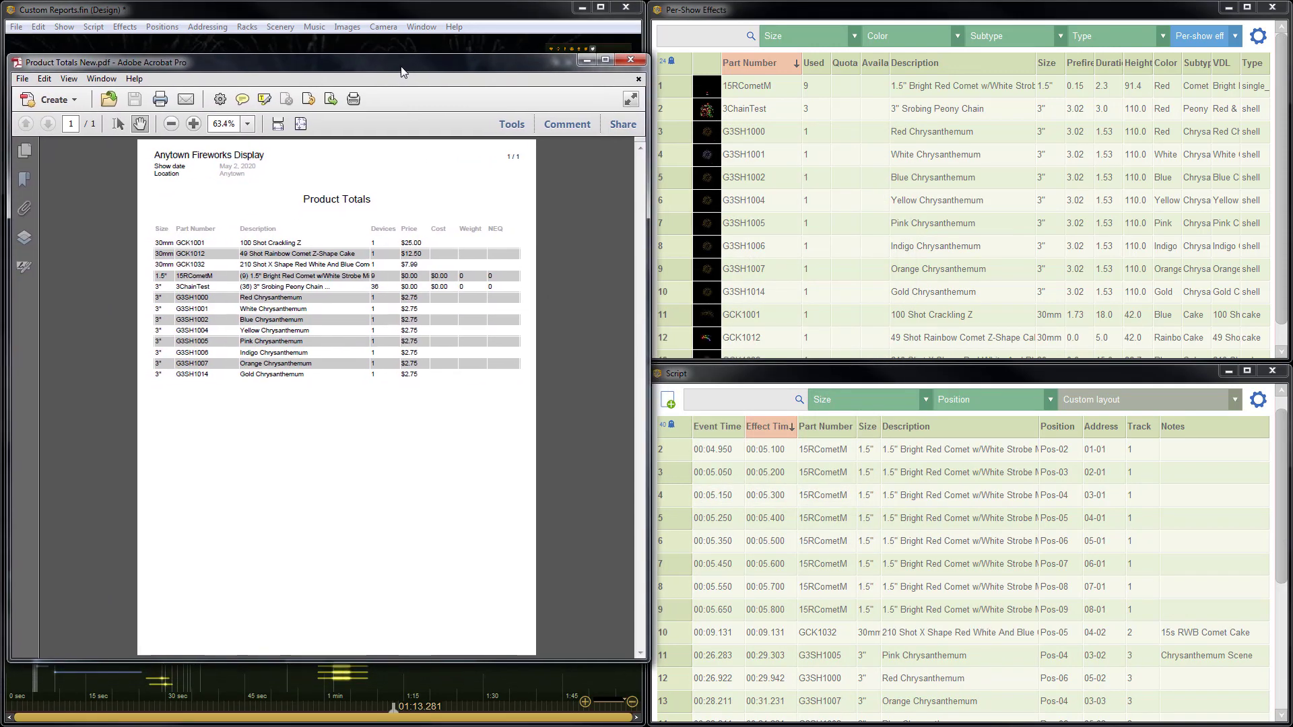
Step: Fit the Product Totals PDF page to the window width and examine its columns
click(278, 124)
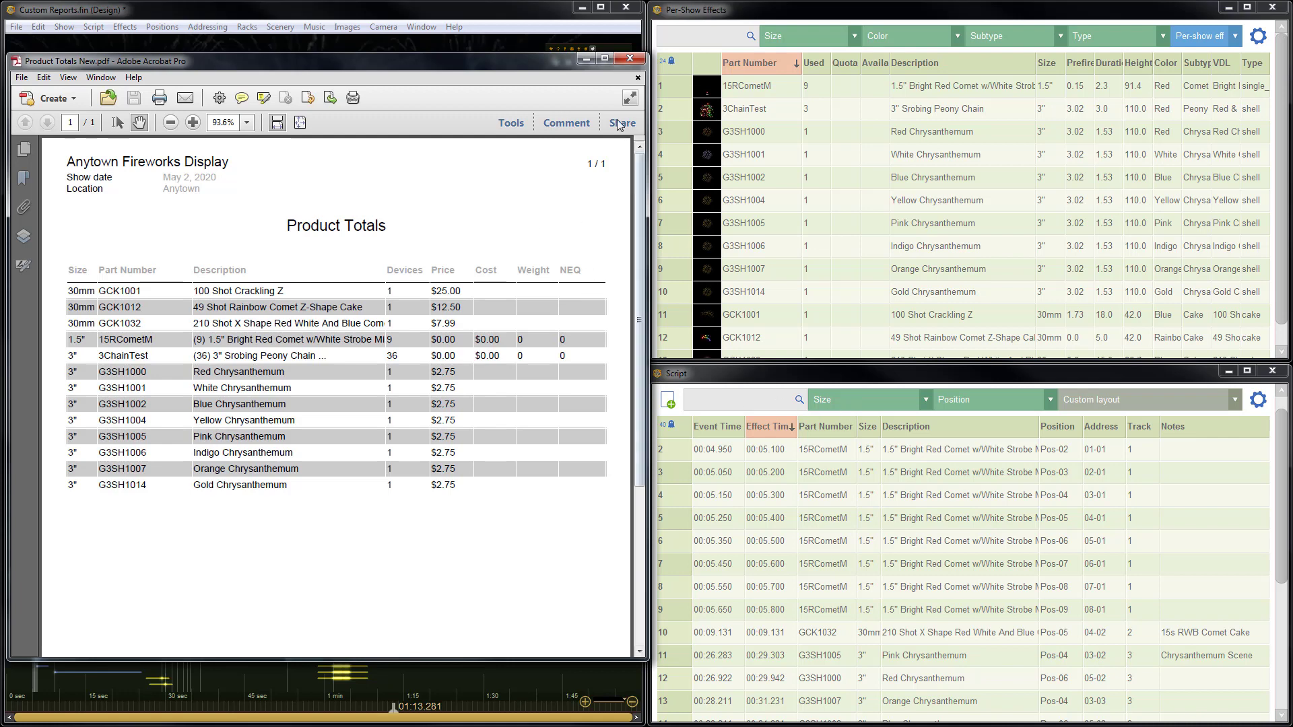
drag(560, 63, 559, 63)
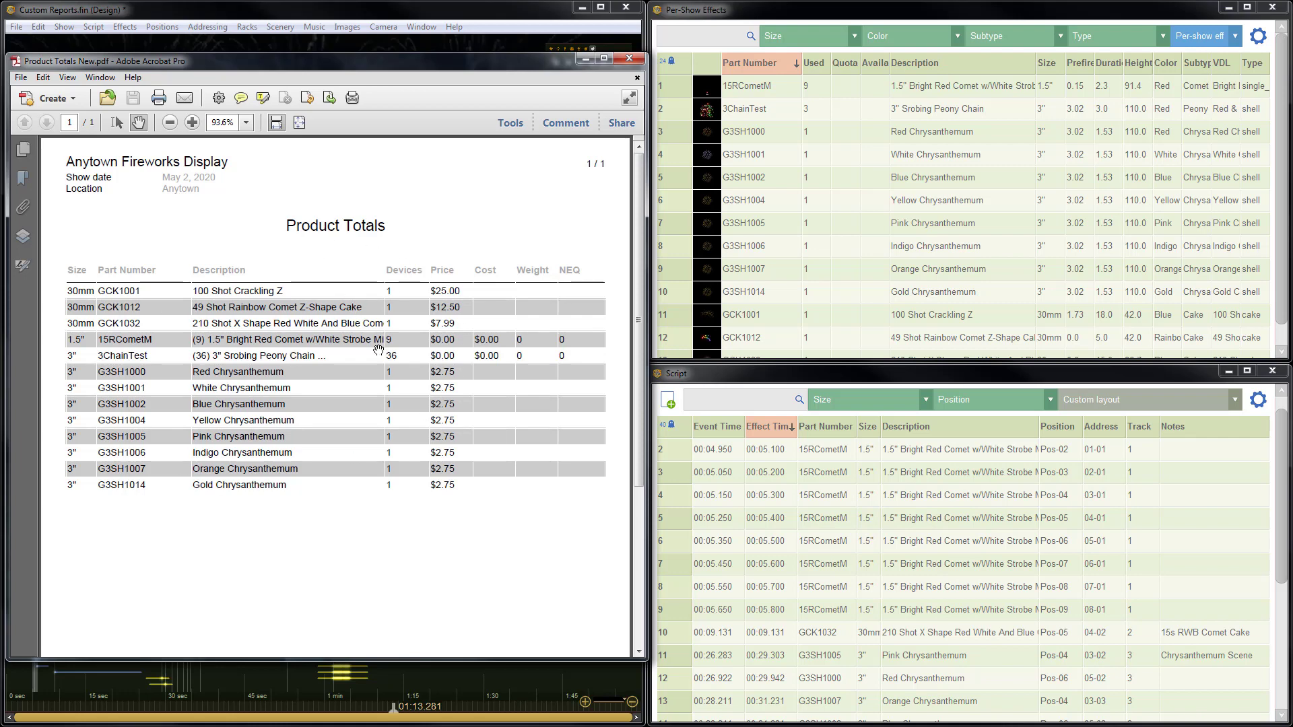
Step: Apply the table layout from the basic_product_totals_portrait report template to the Script table
click(957, 381)
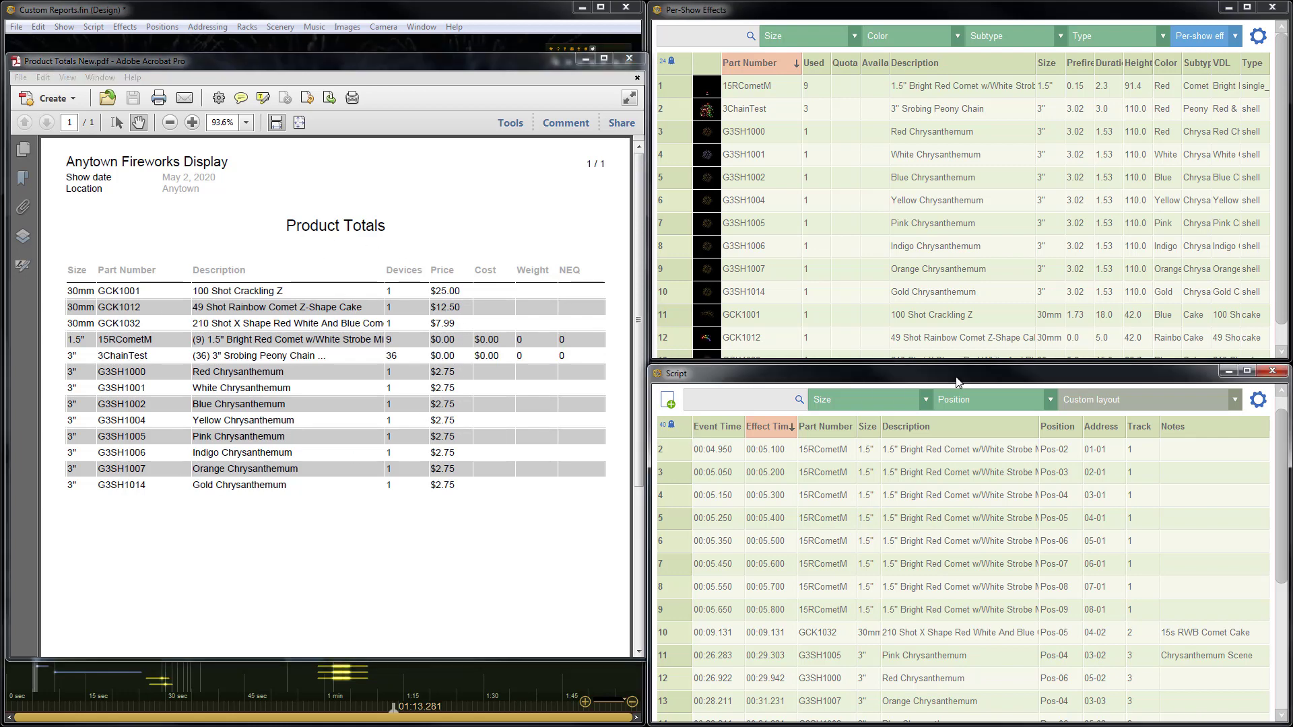
click(1258, 403)
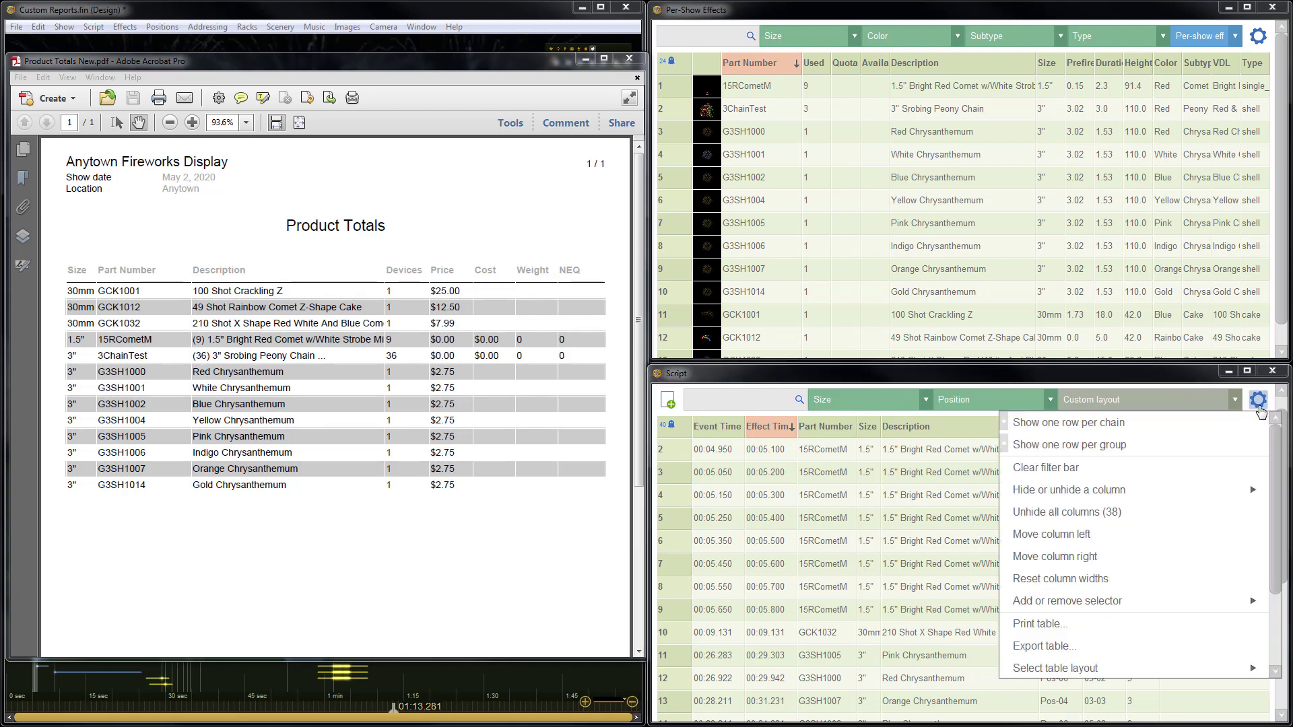
scroll(1220, 441, down, 3)
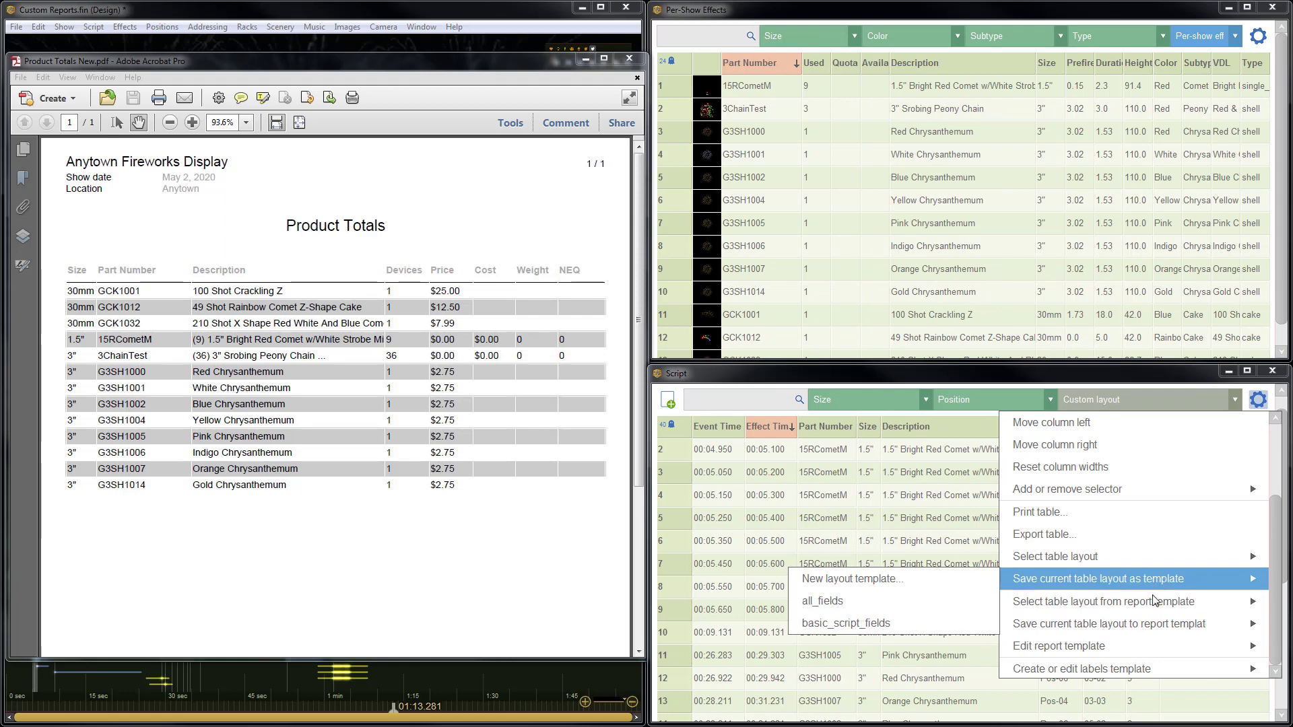
mouse_move(1141, 606)
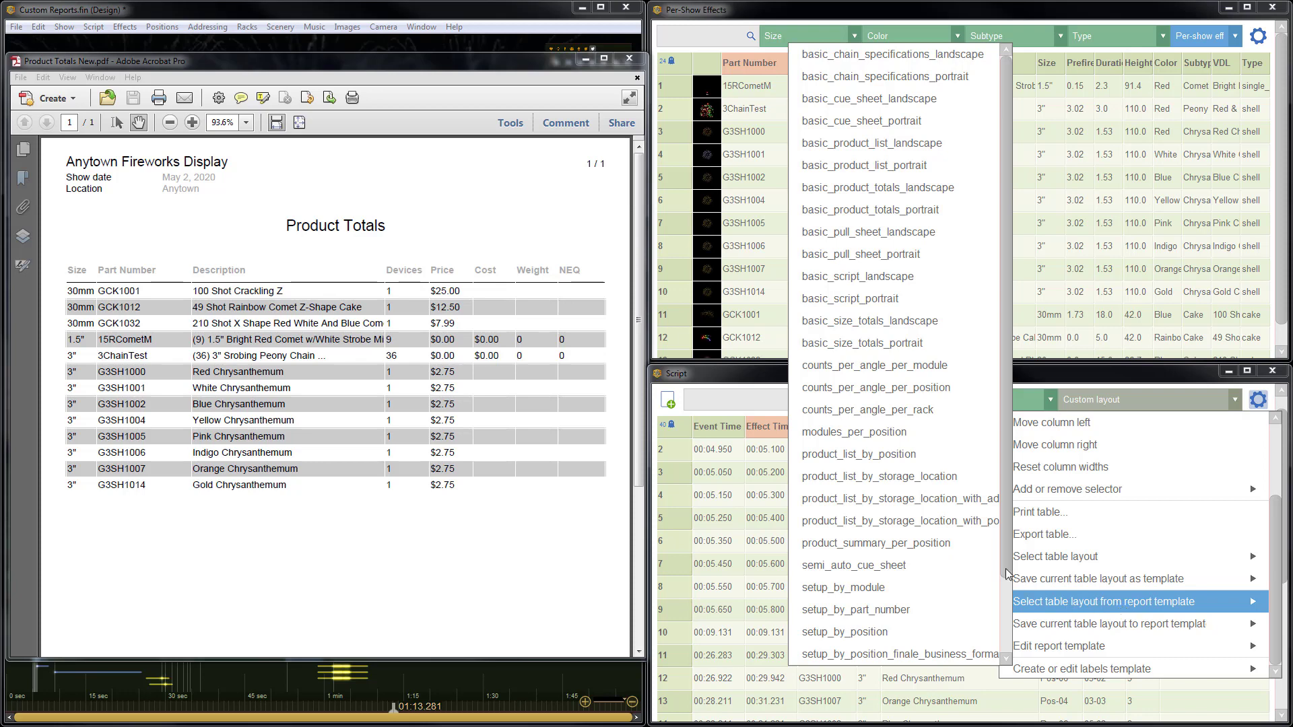
click(876, 214)
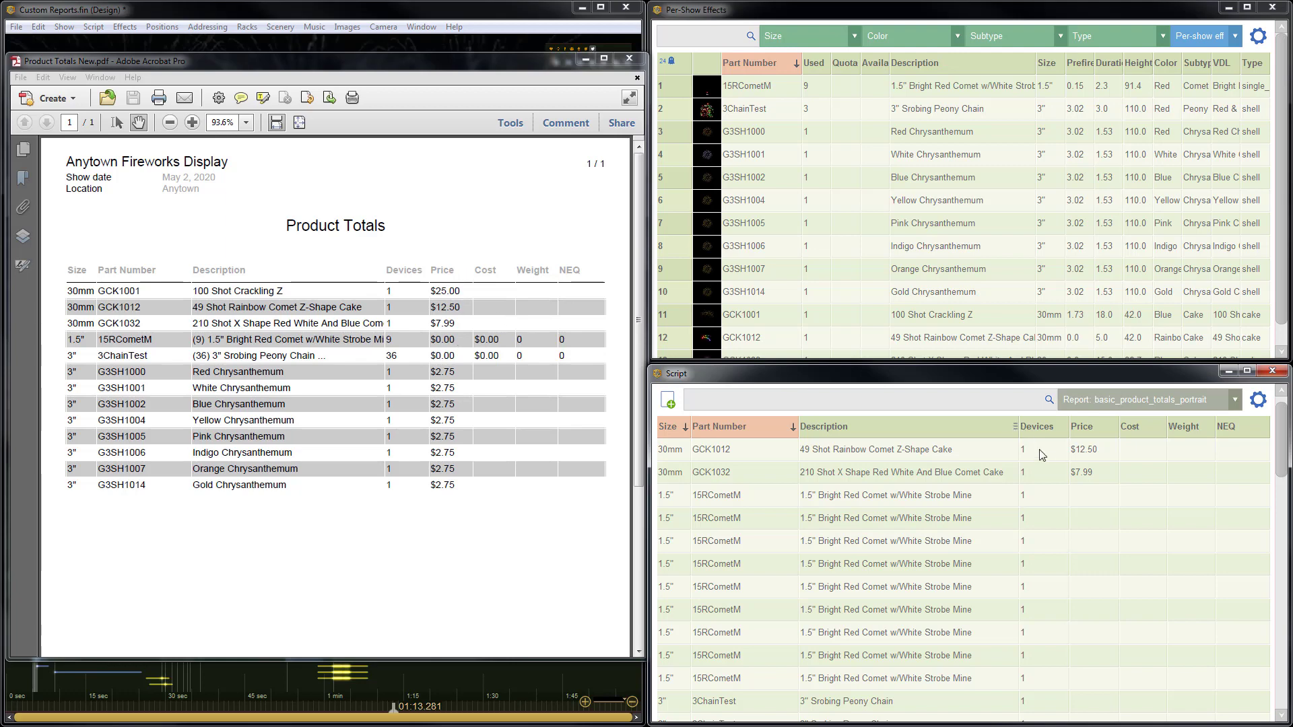
Step: Hide the Price, Cost, Weight and NEQ columns in the Script table
right_click(1096, 426)
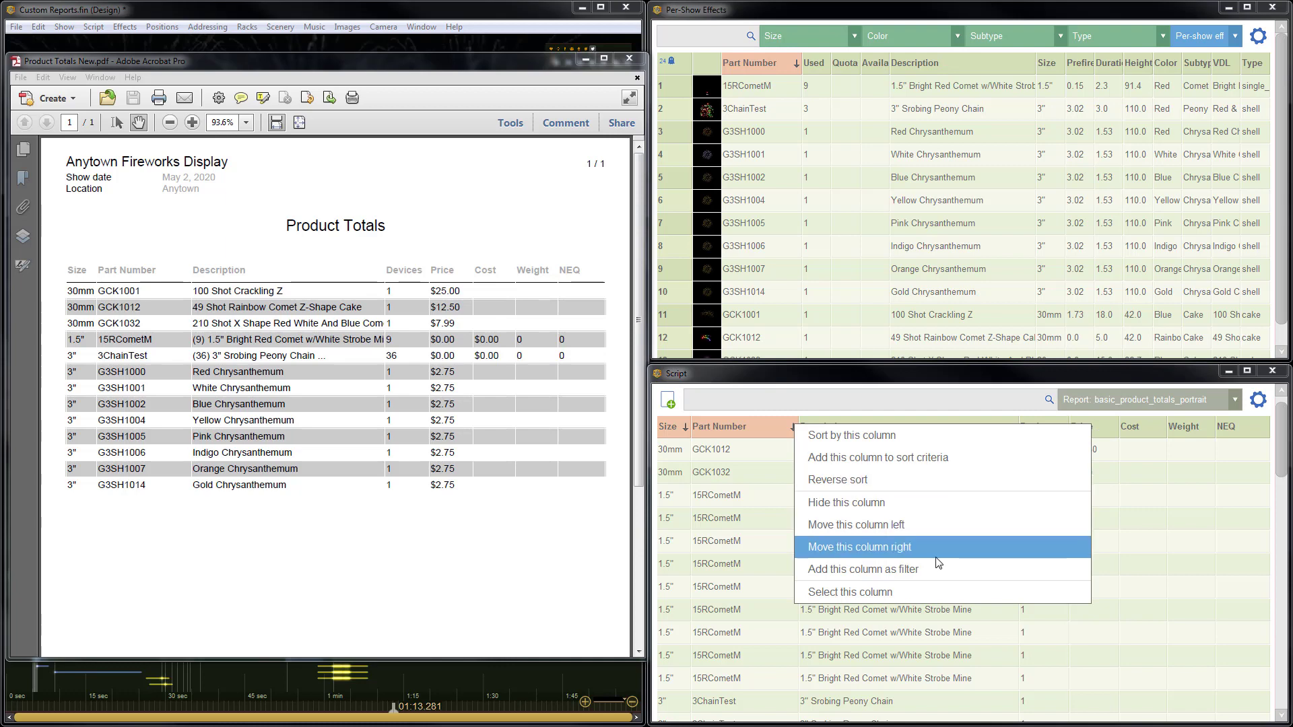
click(931, 506)
right_click(1123, 429)
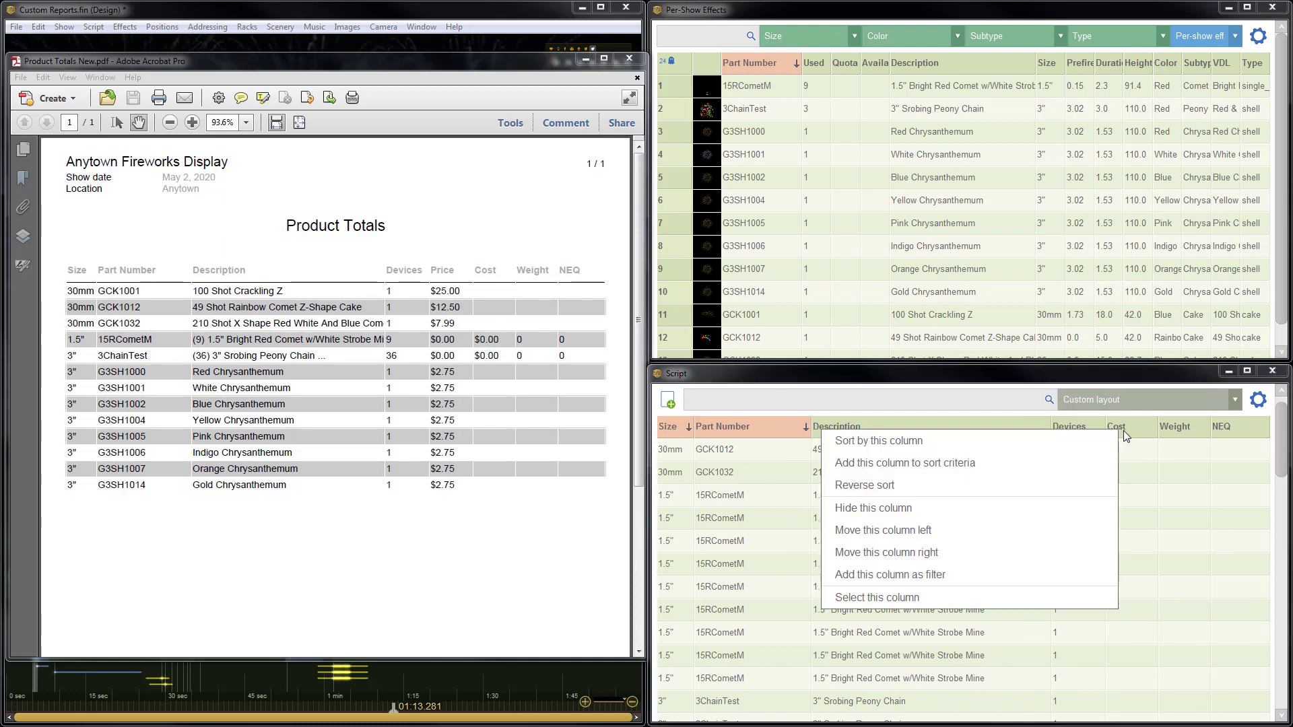
click(975, 508)
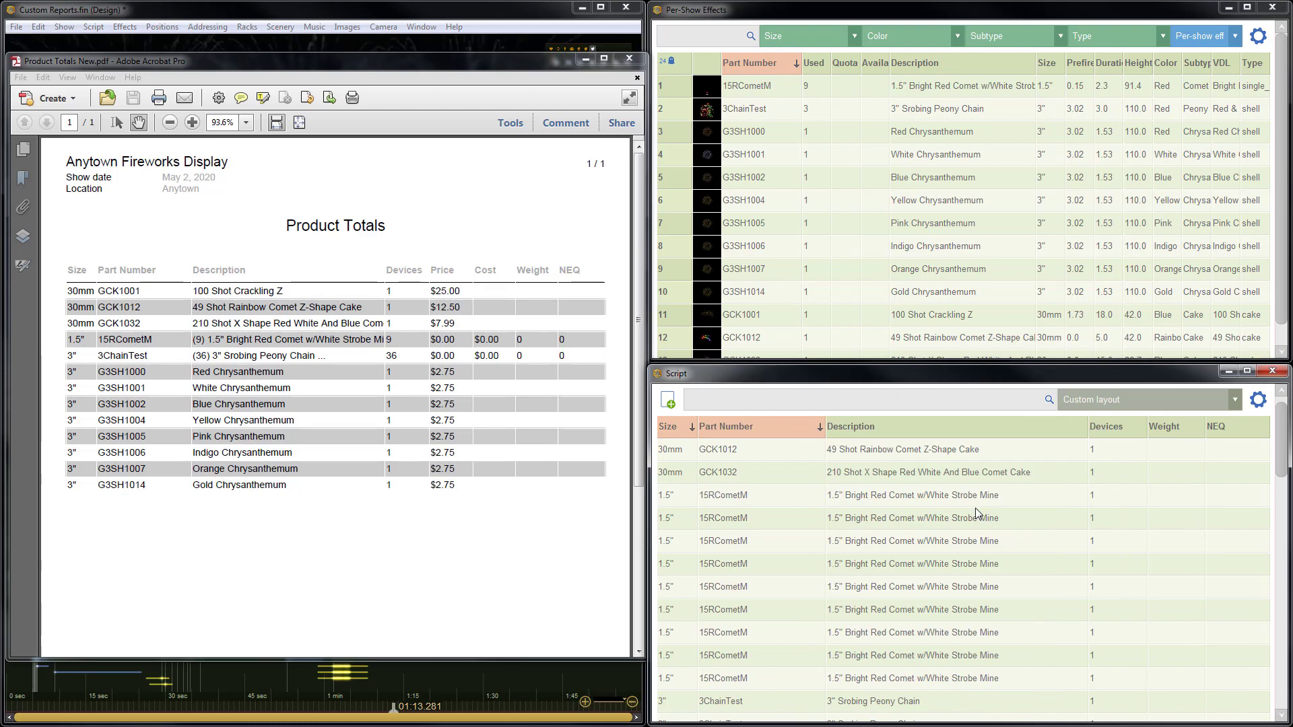
right_click(1178, 426)
click(1066, 507)
right_click(1212, 433)
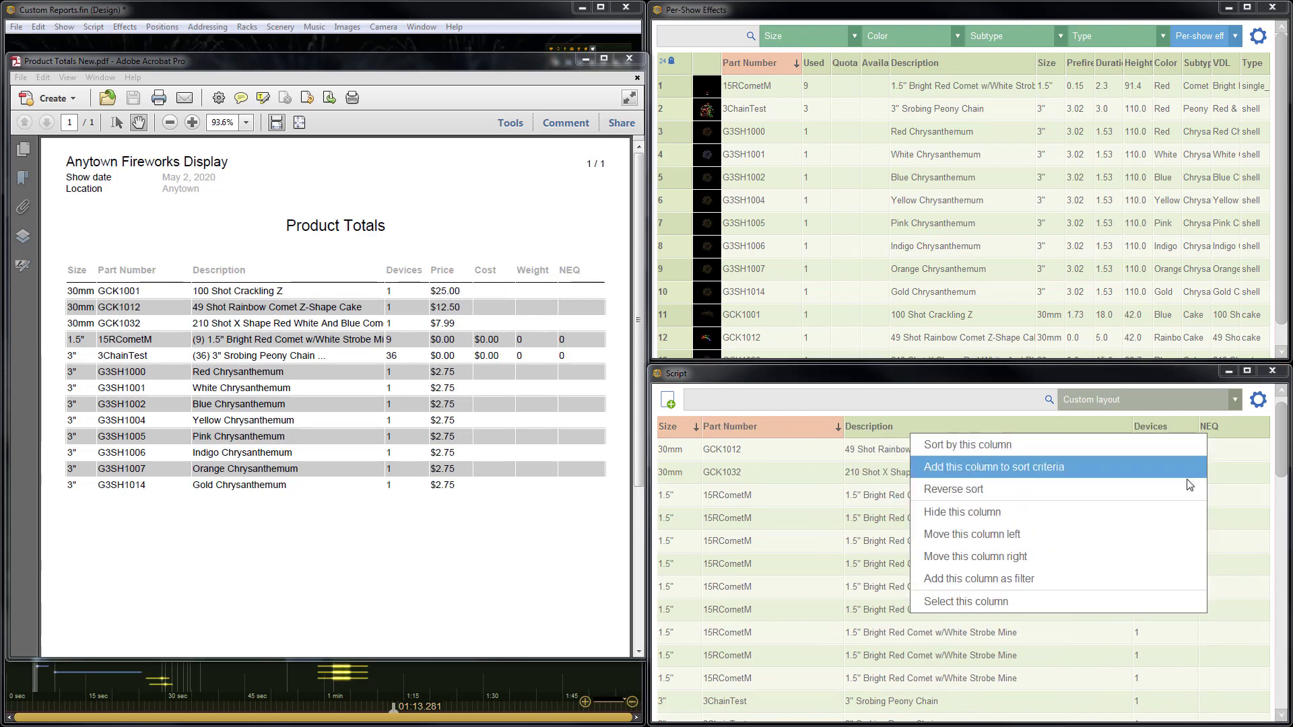
click(1152, 508)
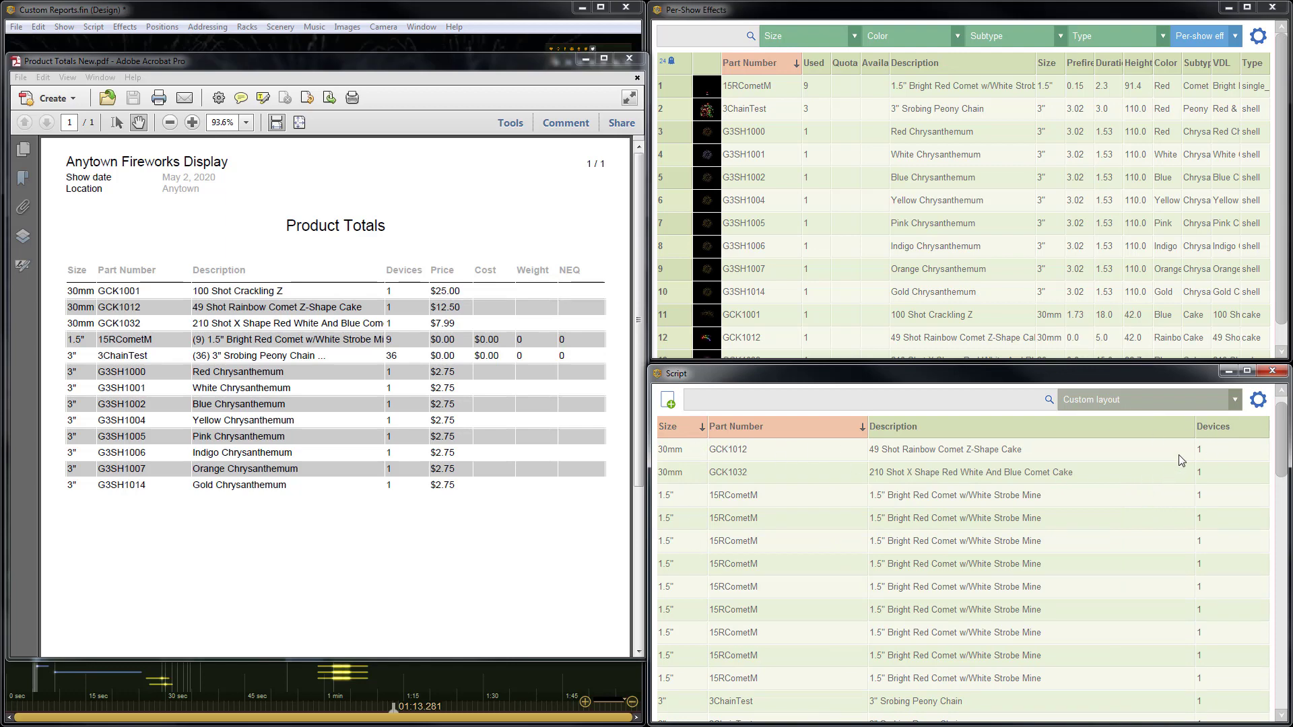
Step: Reorder the Script table columns to Devices, Part Number, Size and Description
right_click(1237, 430)
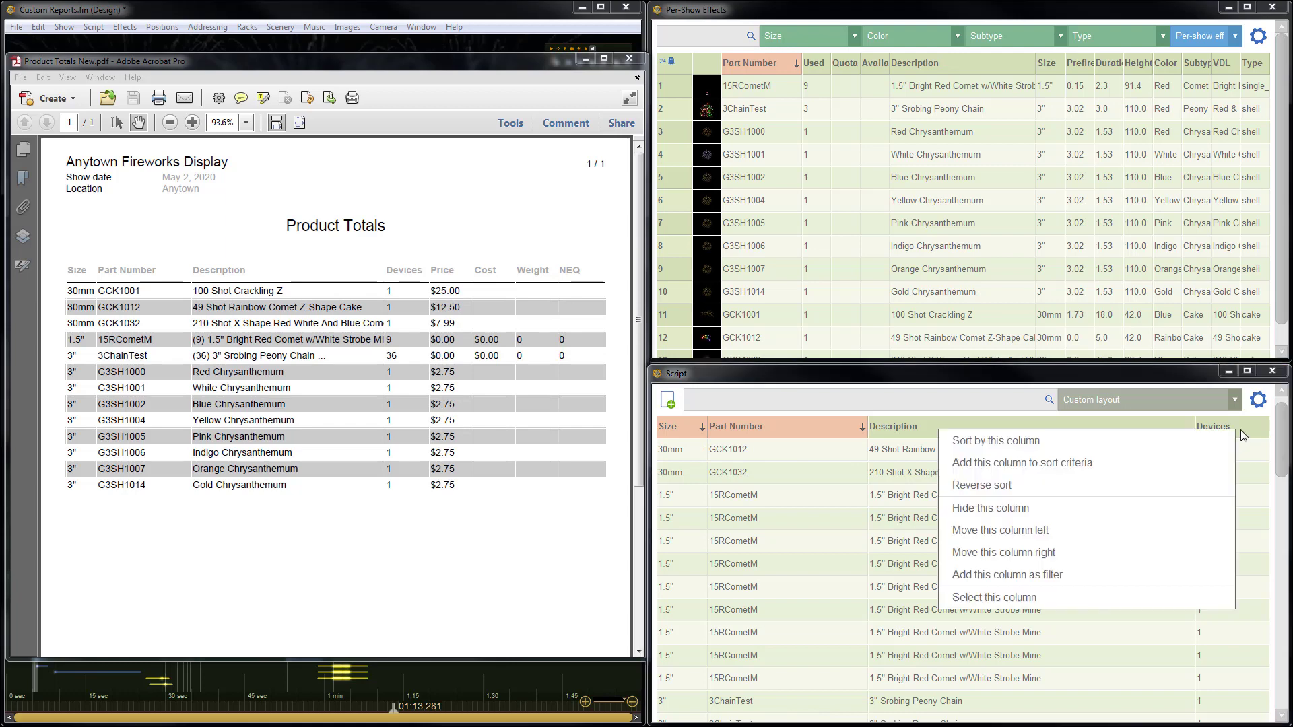
click(1105, 529)
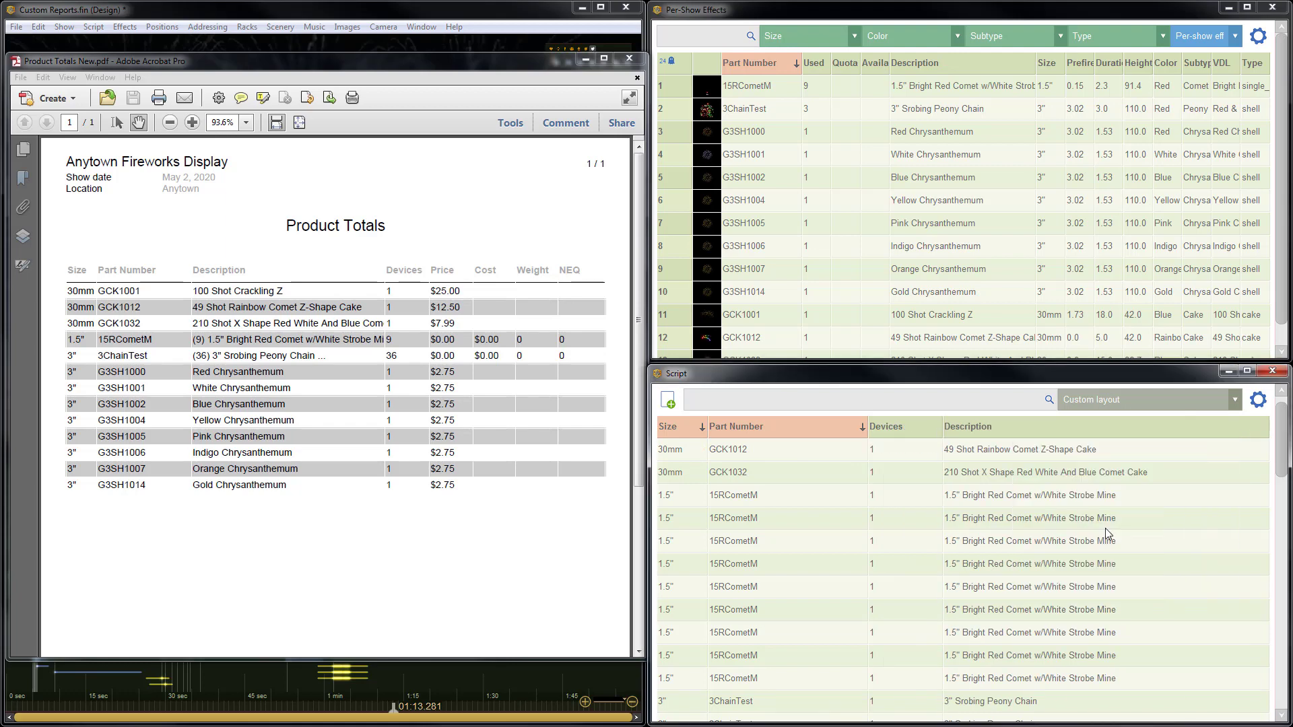
right_click(905, 433)
click(960, 529)
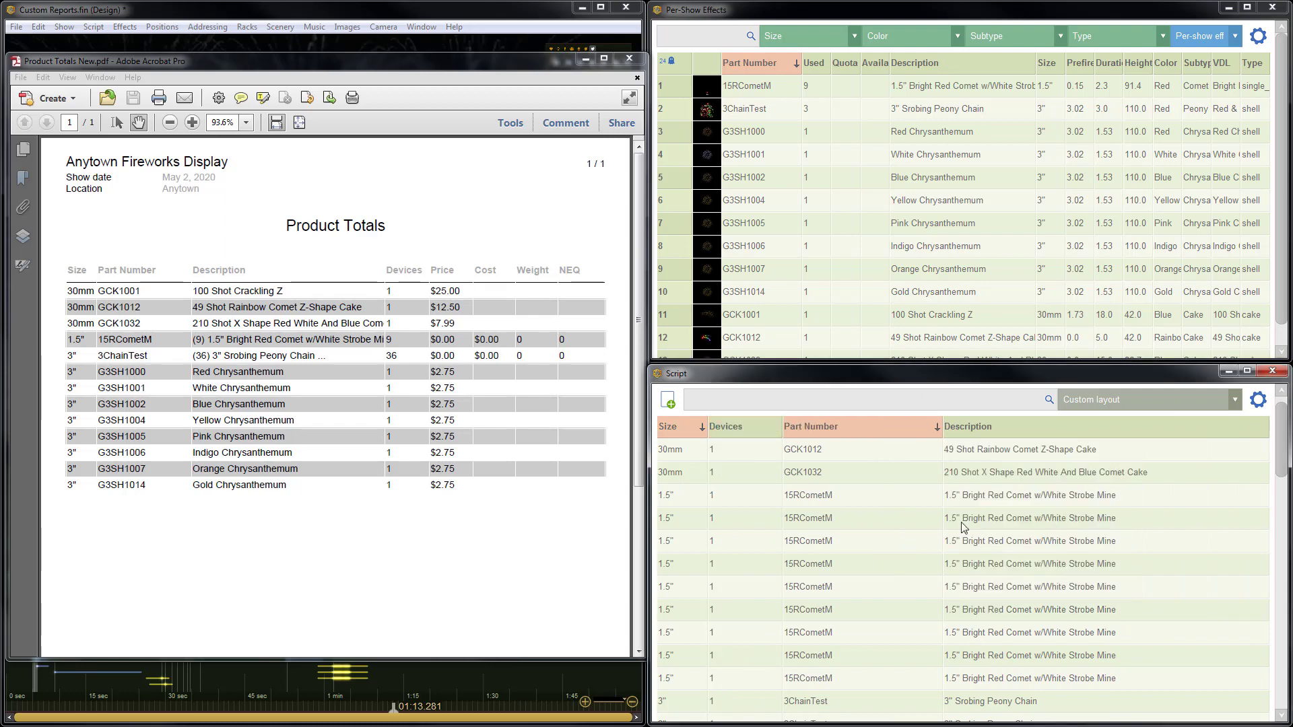
right_click(744, 430)
click(801, 530)
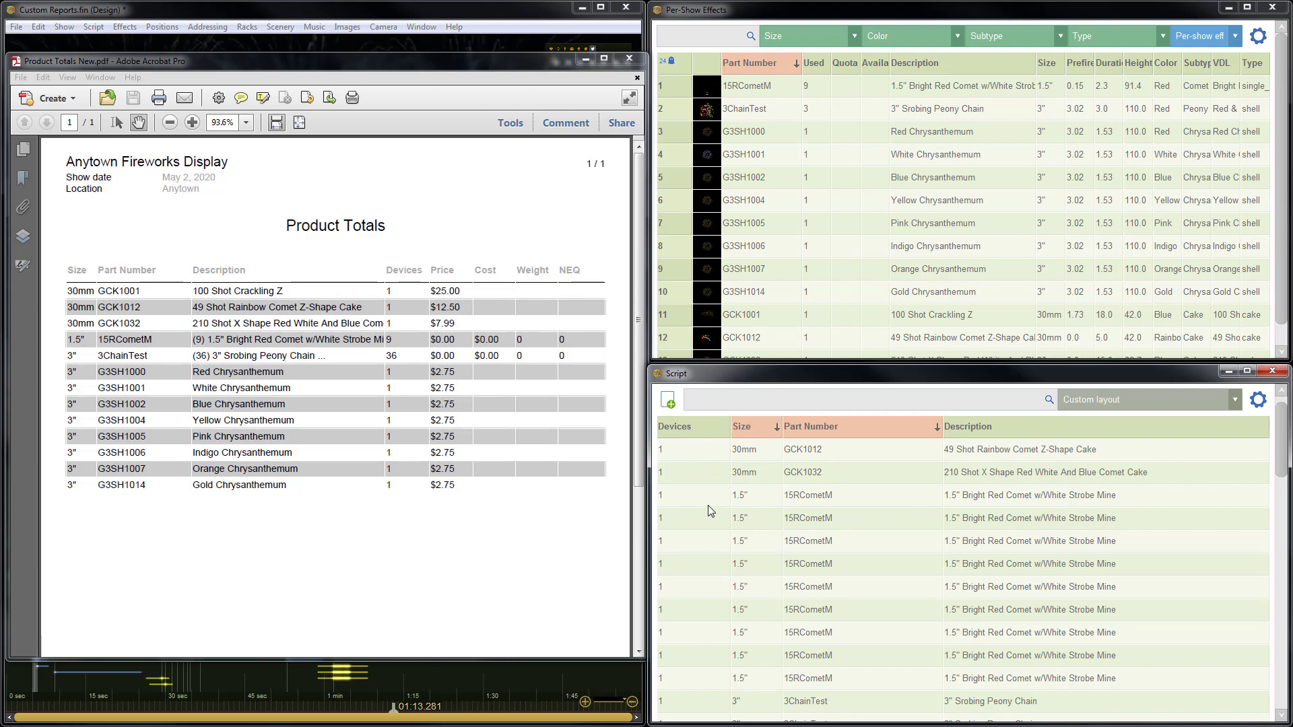
right_click(867, 427)
click(971, 527)
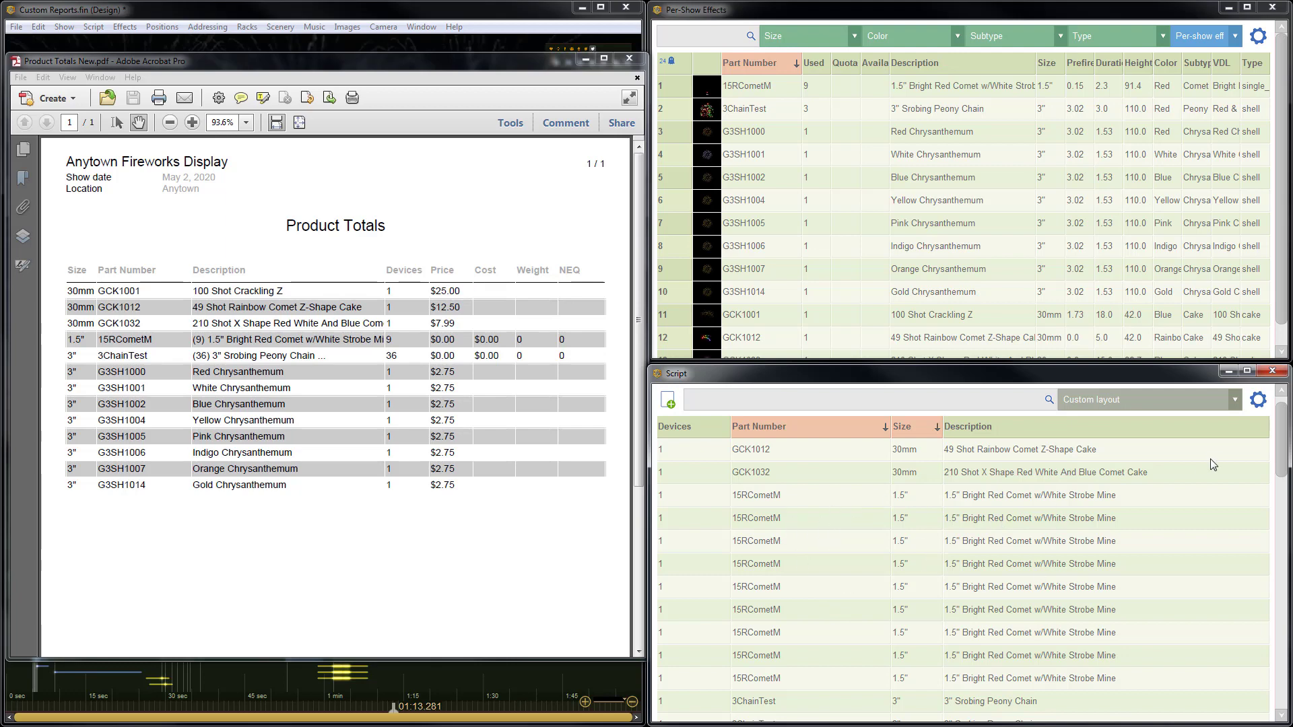
Step: Save the current Script layout as a report template named basic_product_totals_portrait_new, based on basic_product_totals_portrait
click(1257, 400)
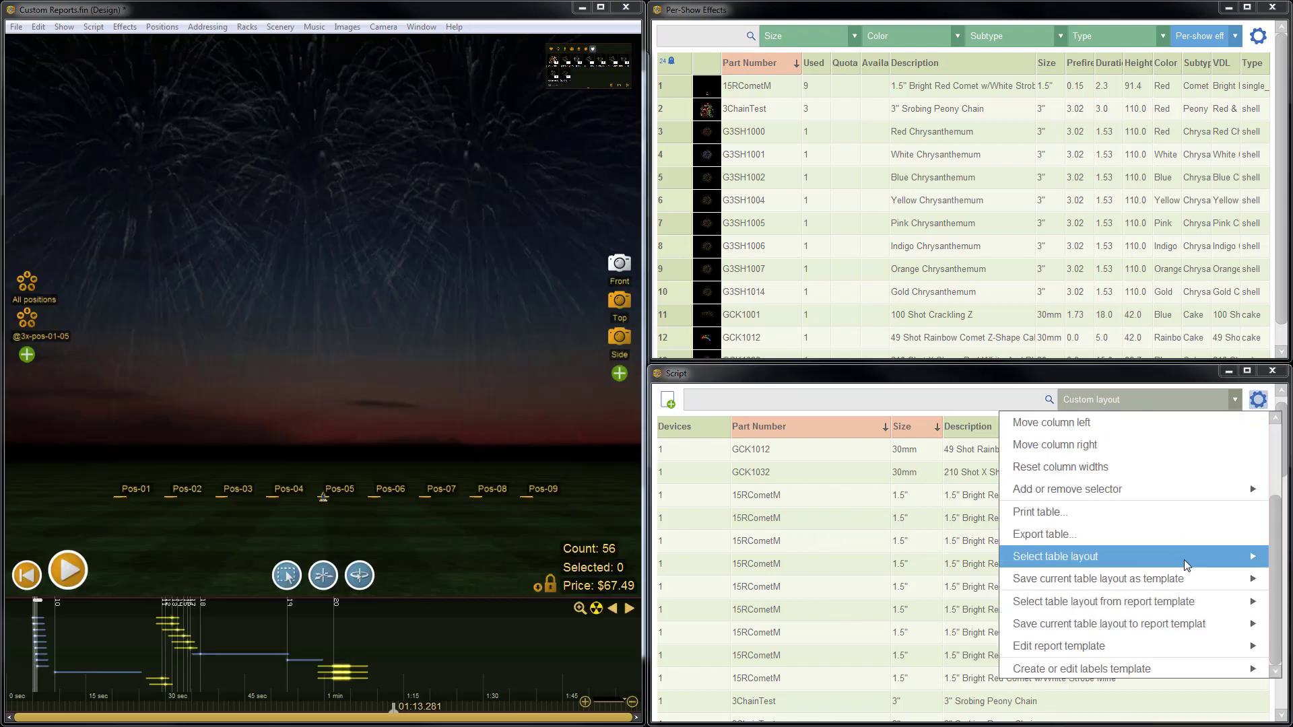
mouse_move(1088, 625)
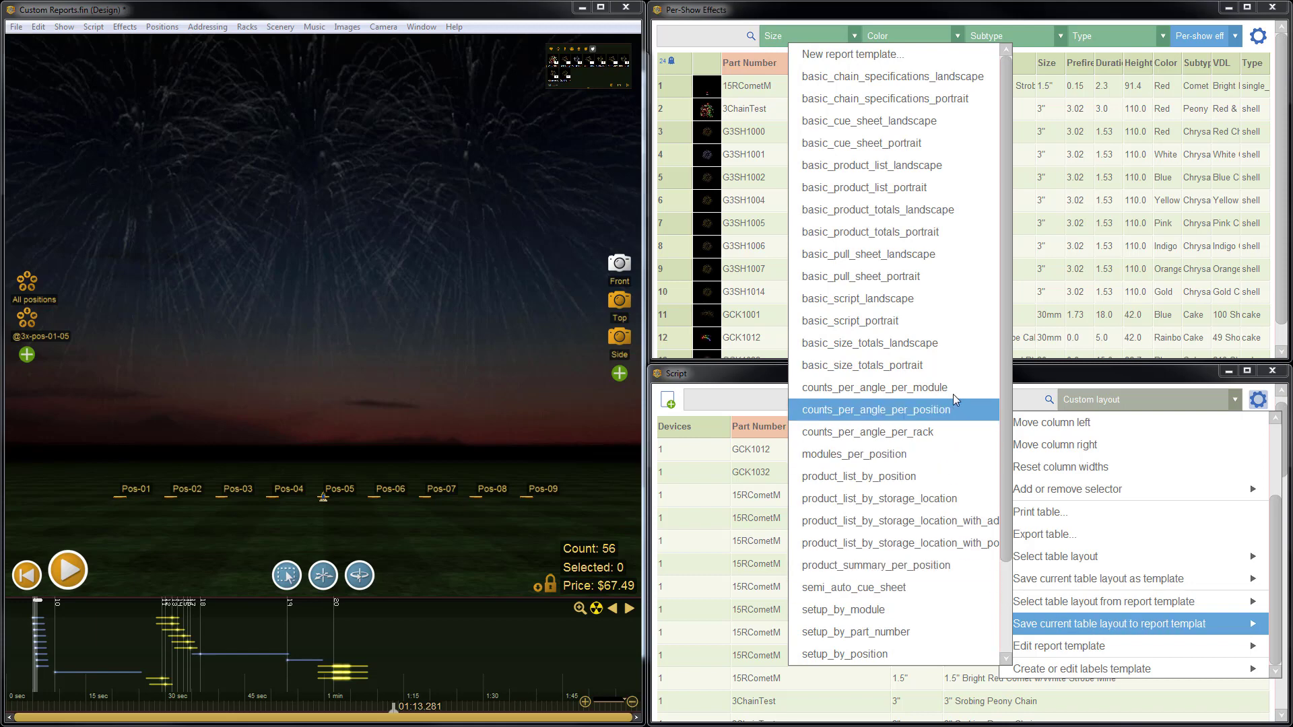
click(897, 232)
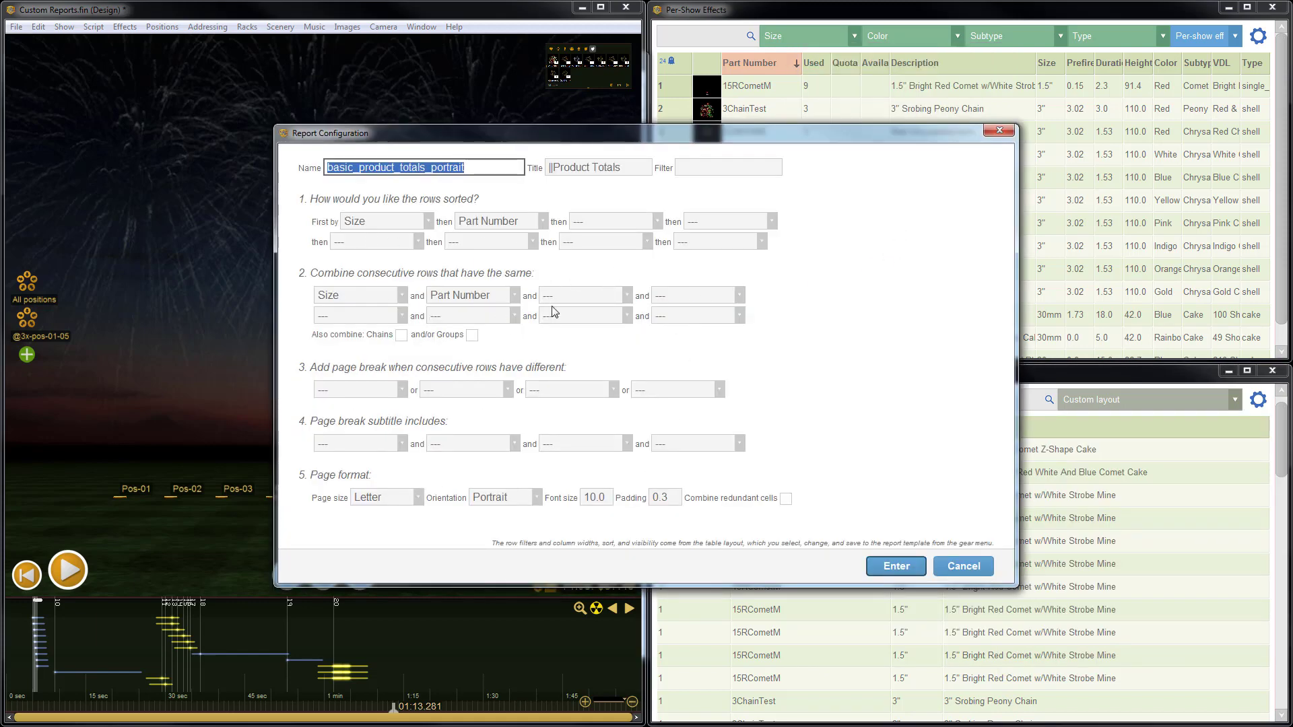
click(482, 168)
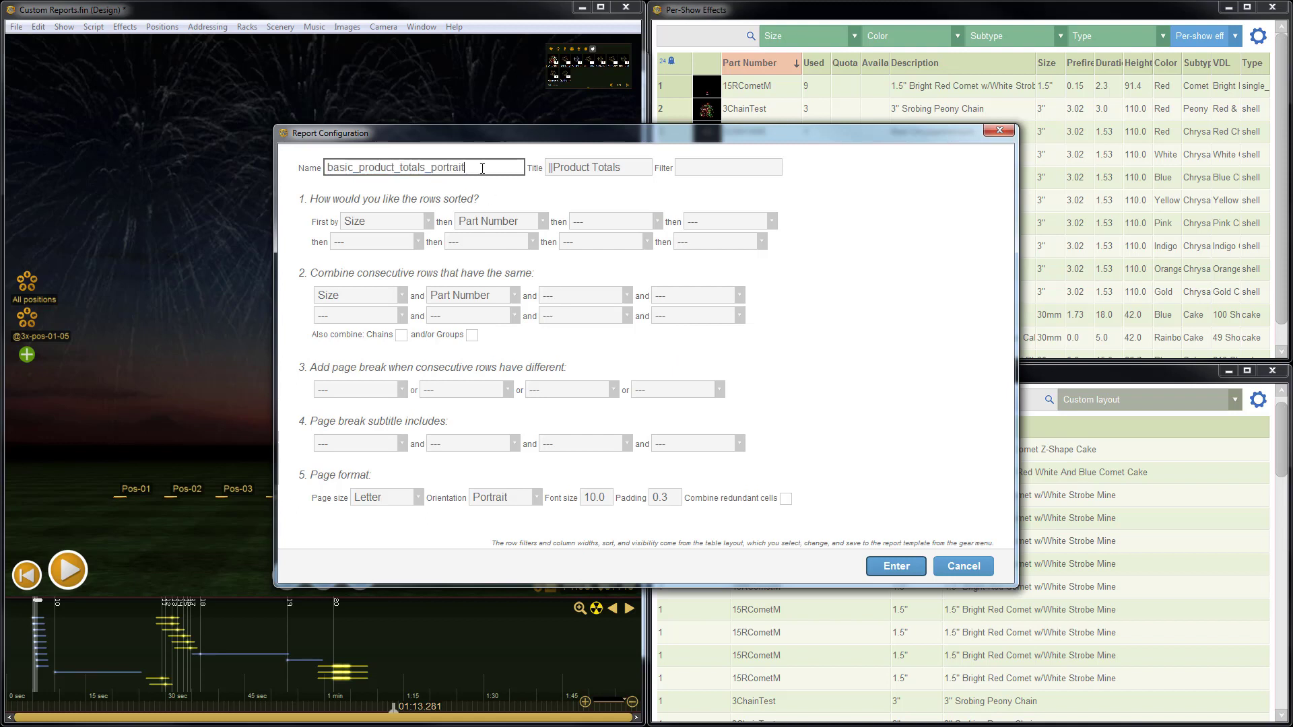
text(_new)
click(554, 170)
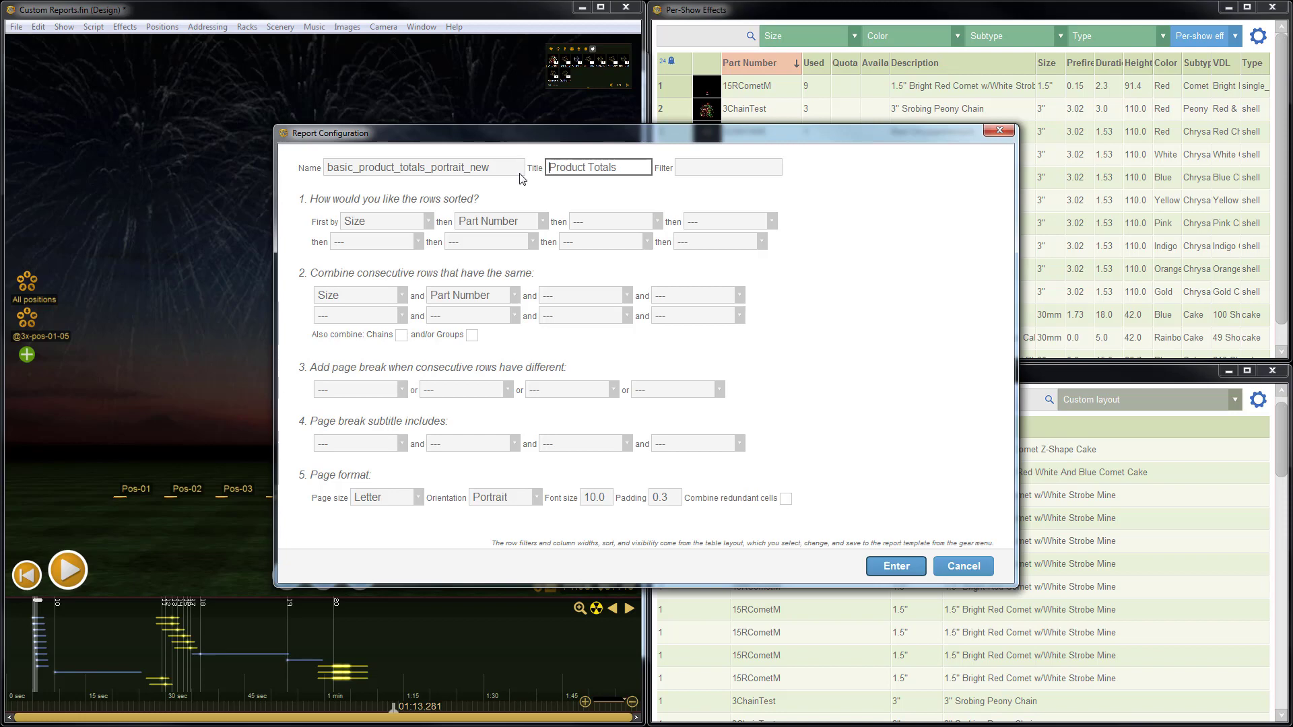
click(896, 566)
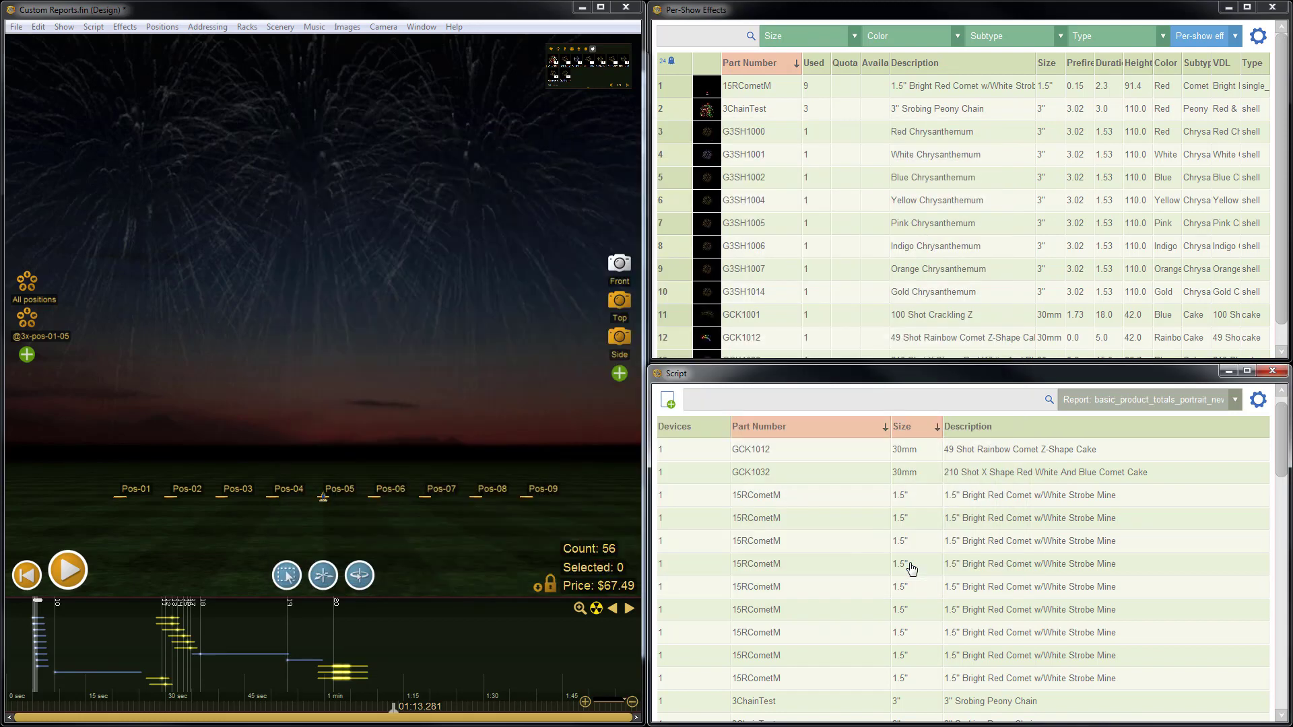
Step: Generate the custom Product Totals report as Product Totals 3.pdf and review the PDF at page width before closing it
click(14, 27)
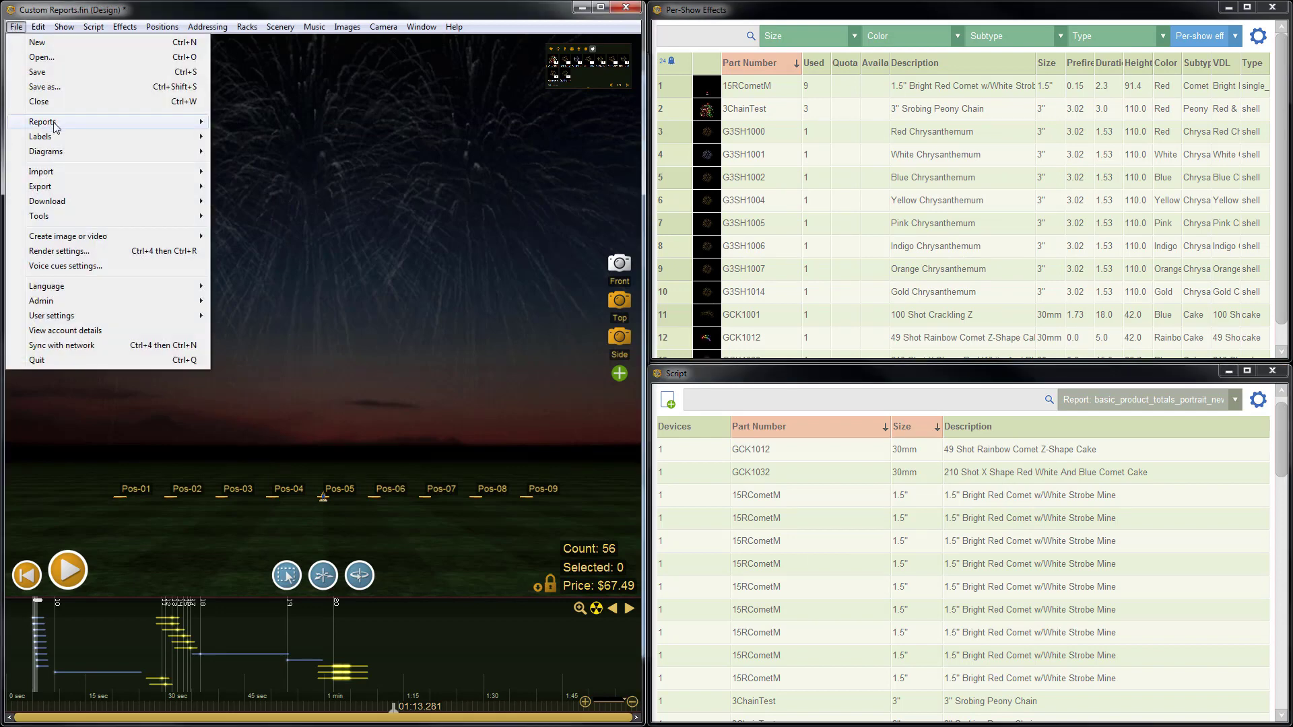
mouse_move(57, 122)
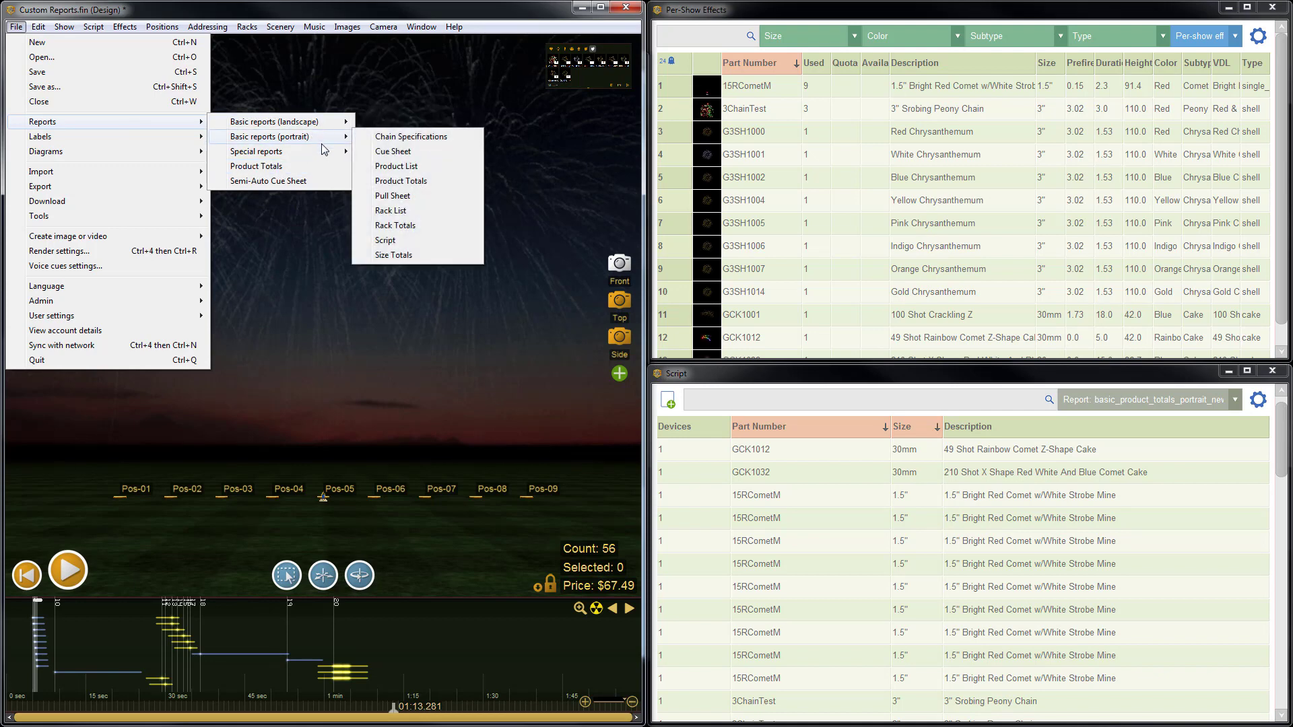
mouse_move(324, 156)
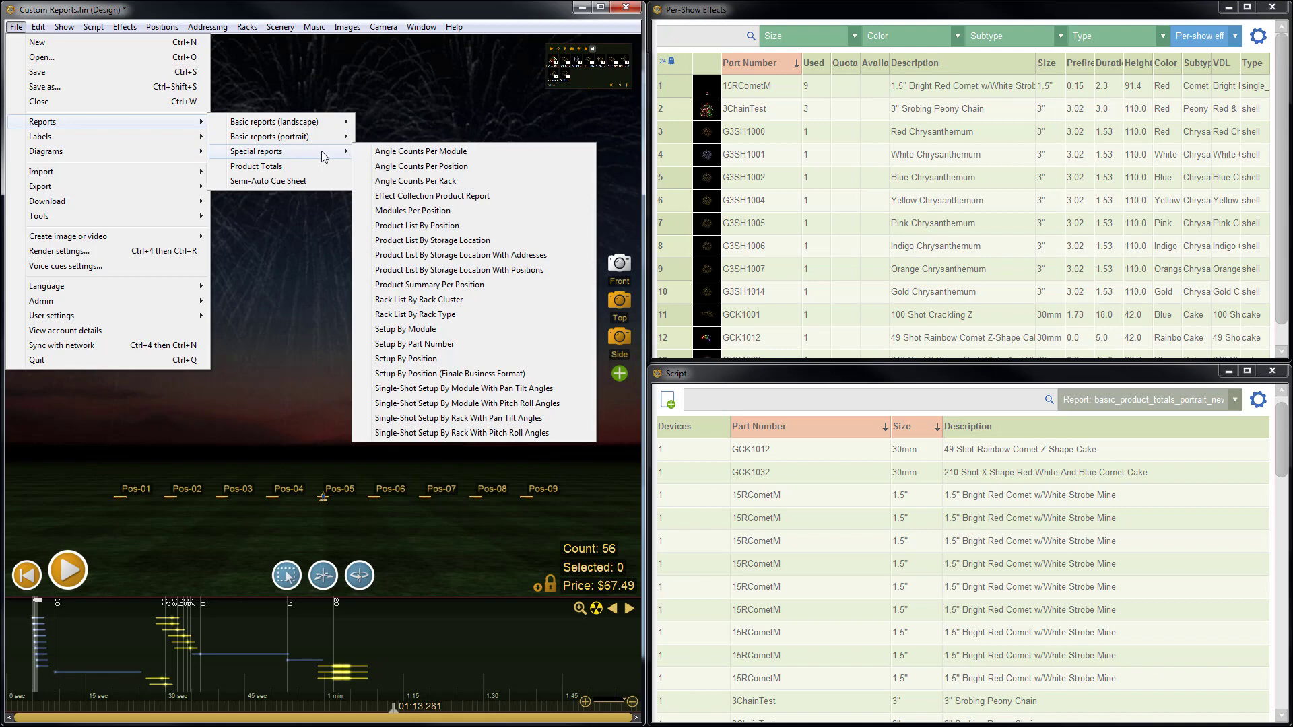
click(248, 169)
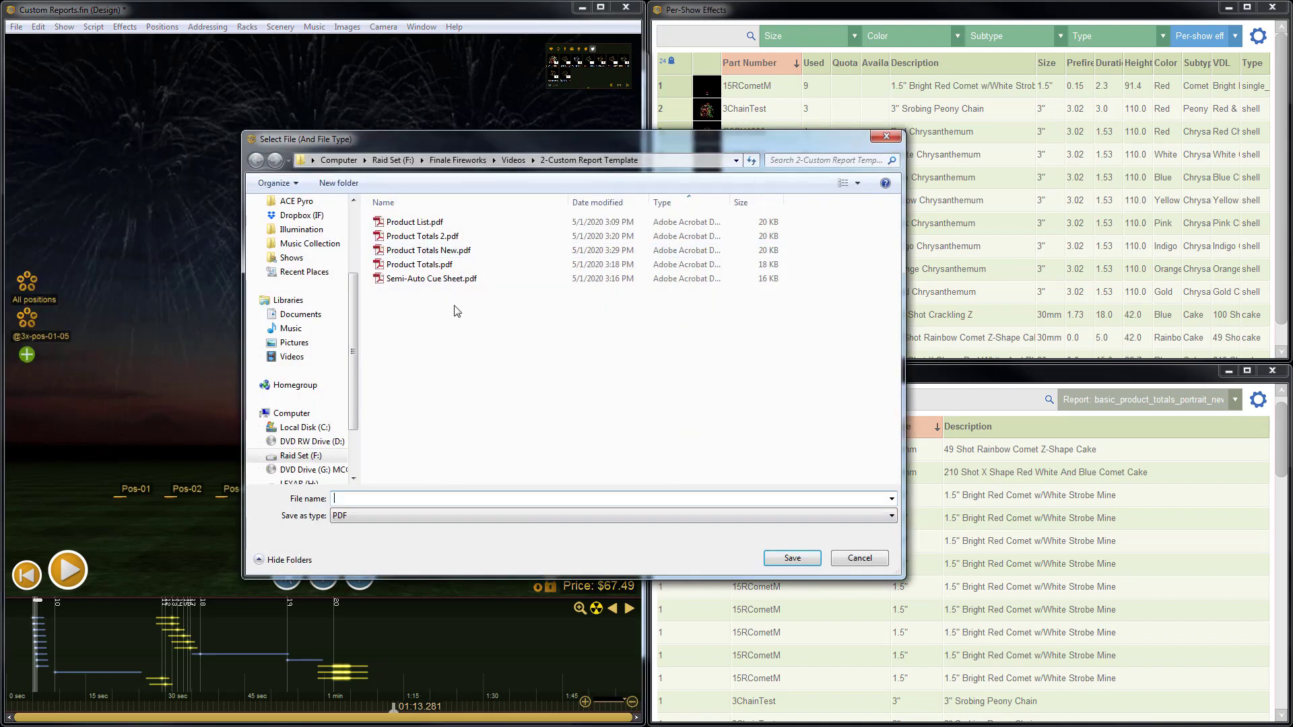
click(422, 237)
click(439, 498)
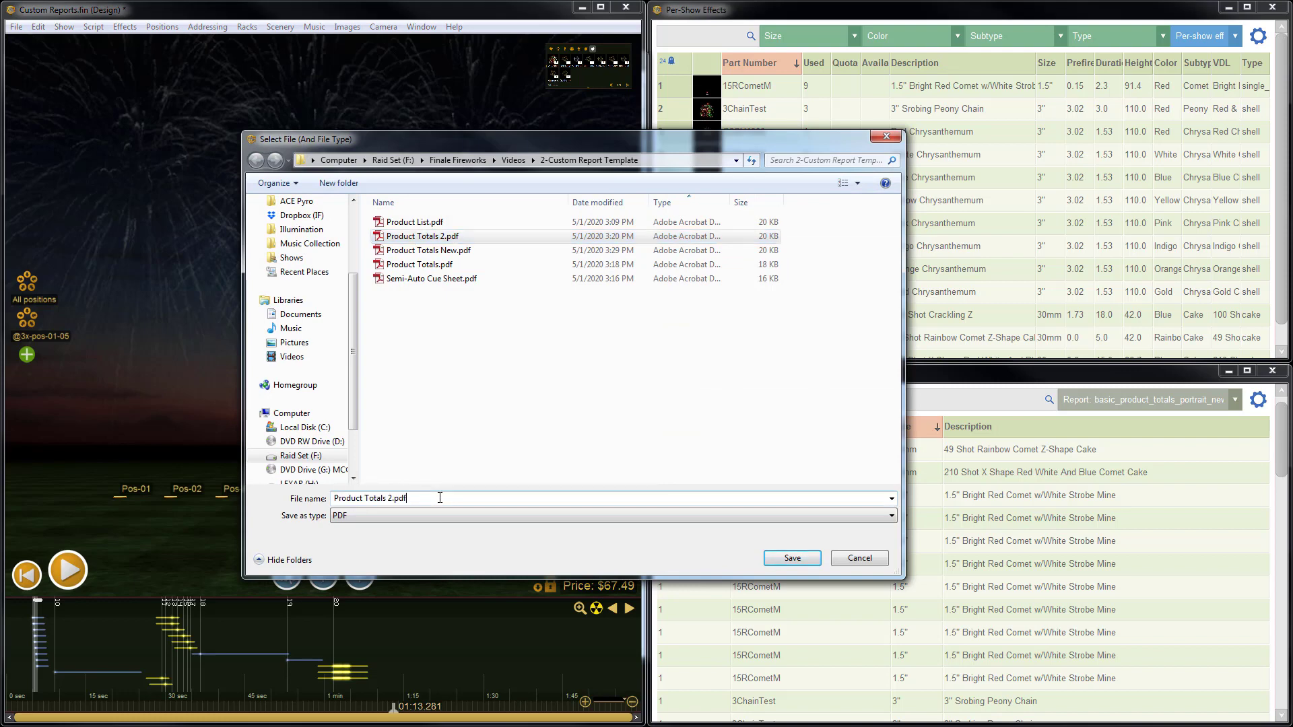
key(BackSpace)
key(BackSpace)
key(Return)
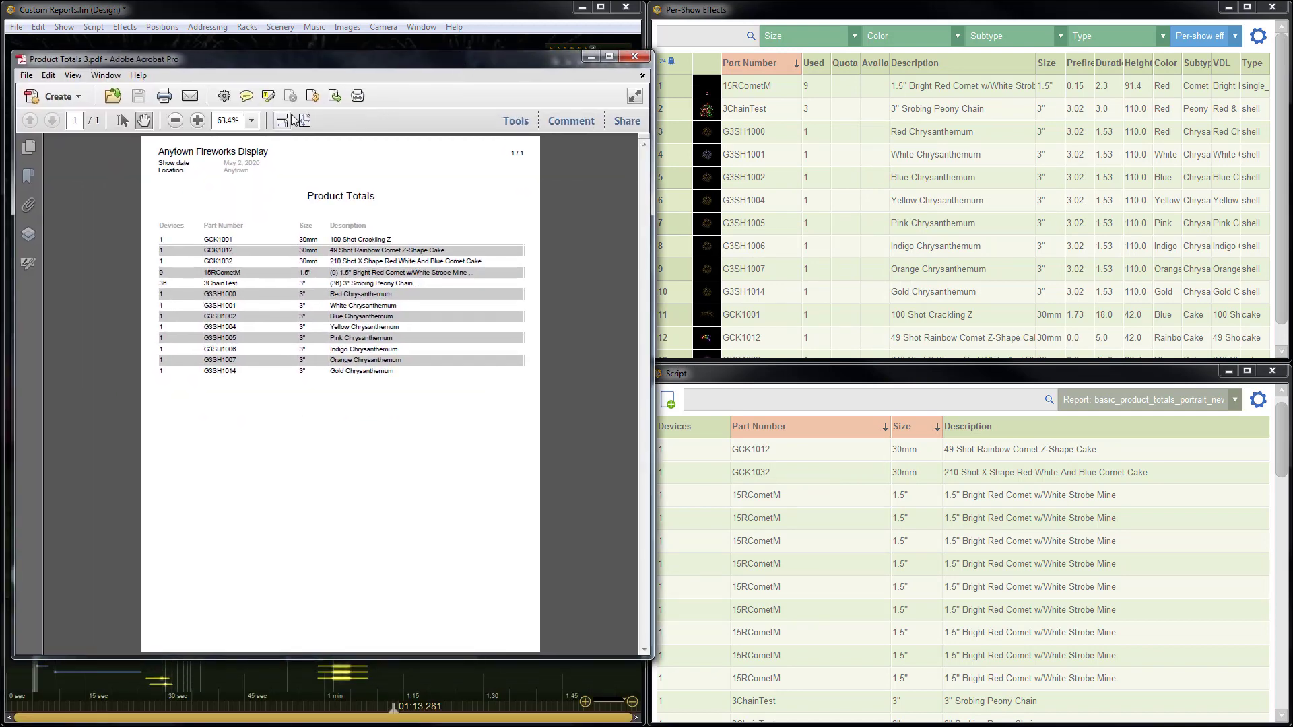
click(282, 121)
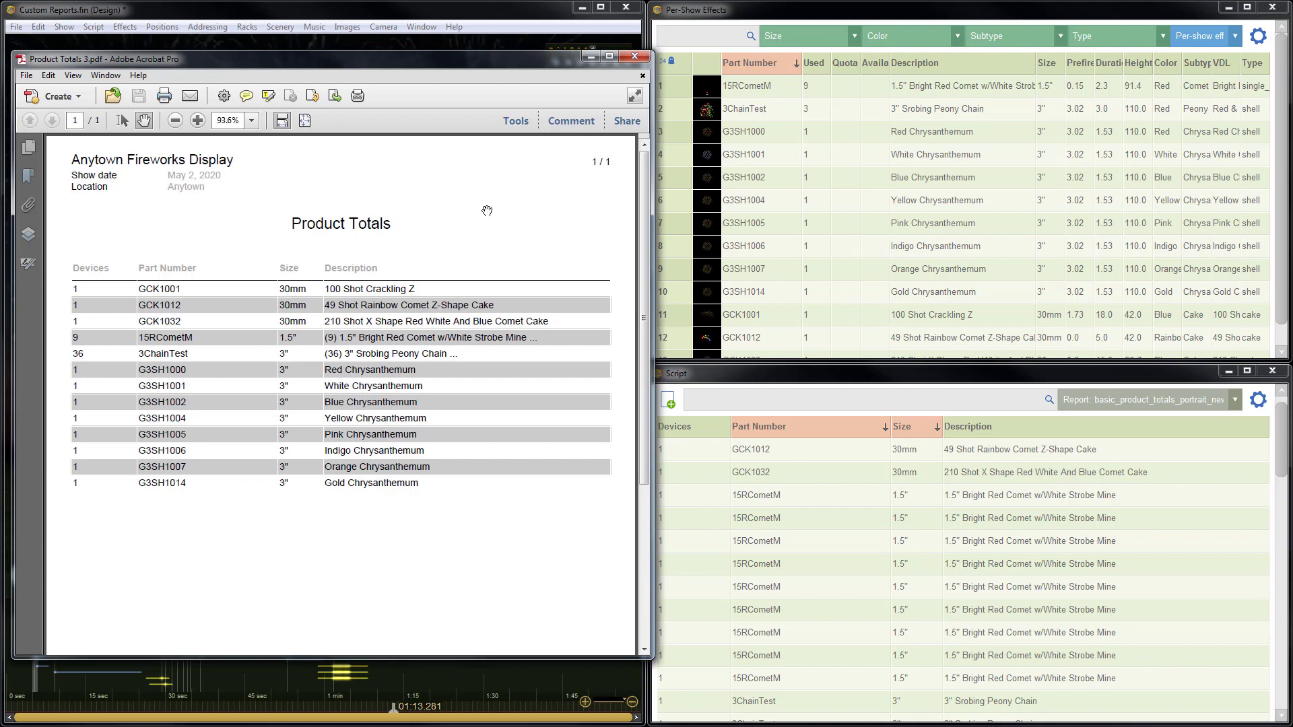
click(634, 56)
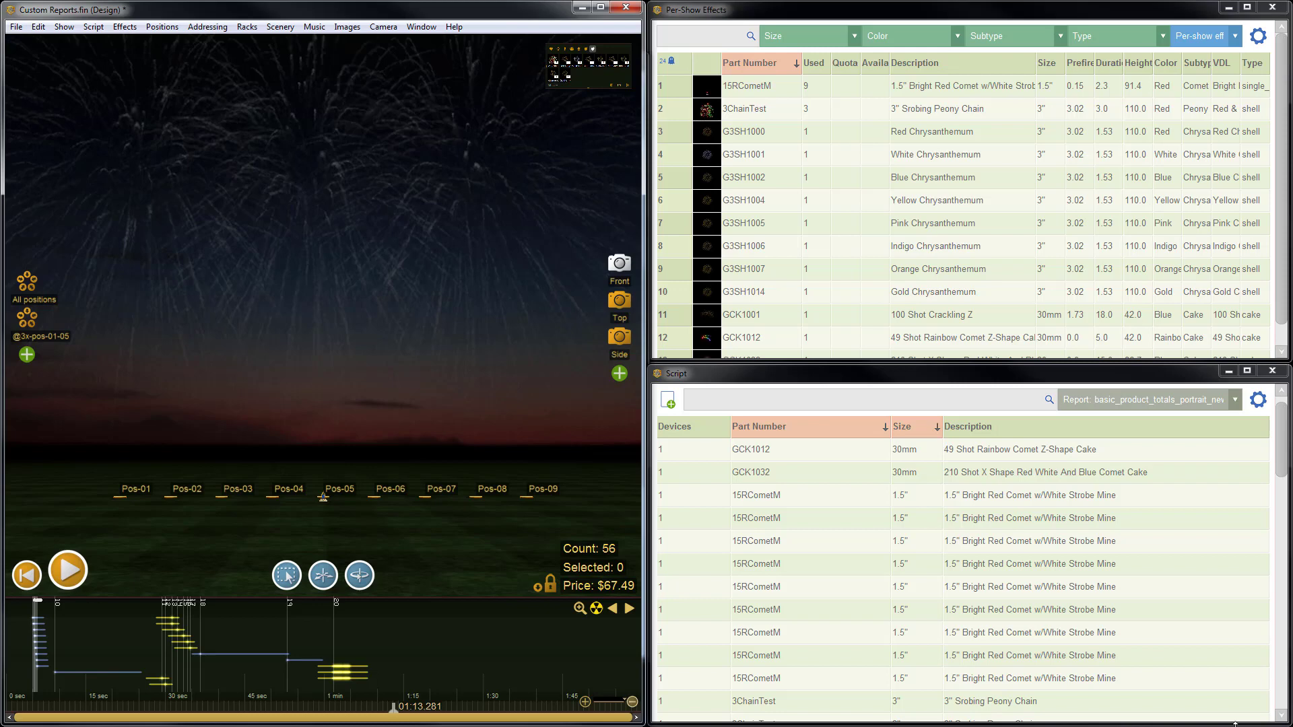
Step: Apply the basic_script_fields layout to the Script table and hide the Prefire, Effect Time and thumbnail columns
click(1166, 399)
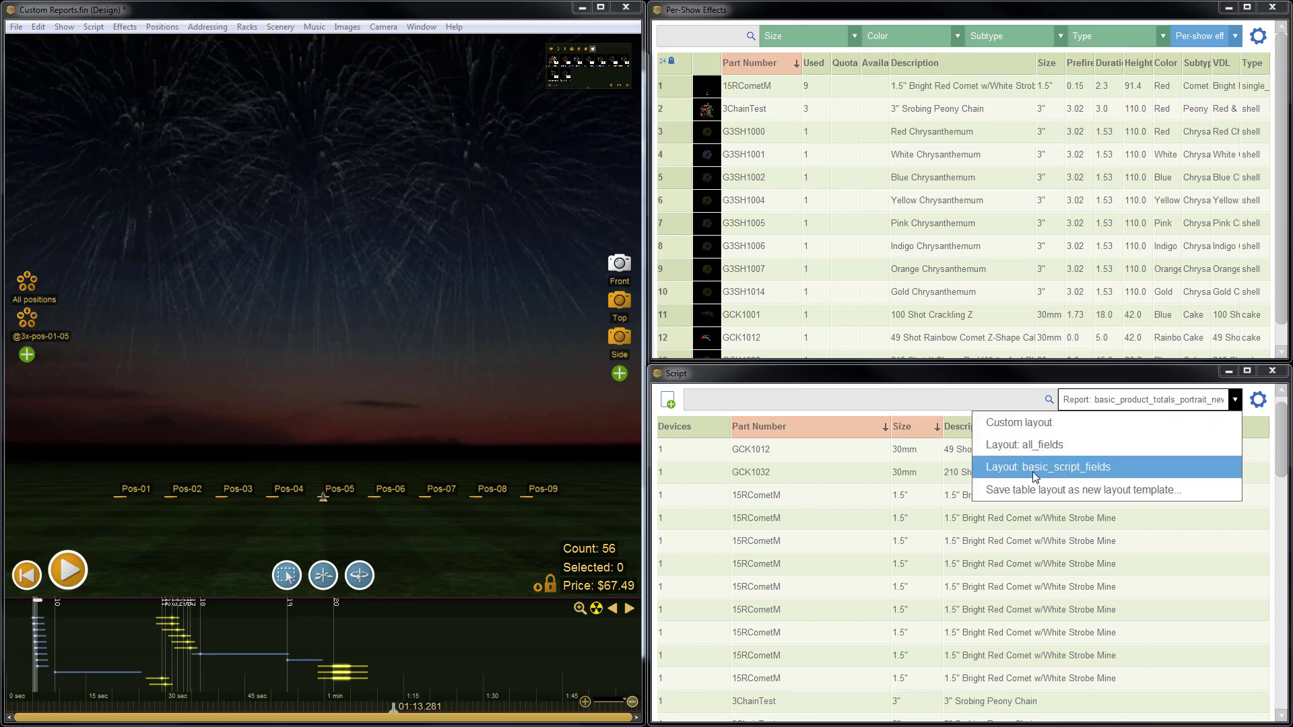
click(1071, 470)
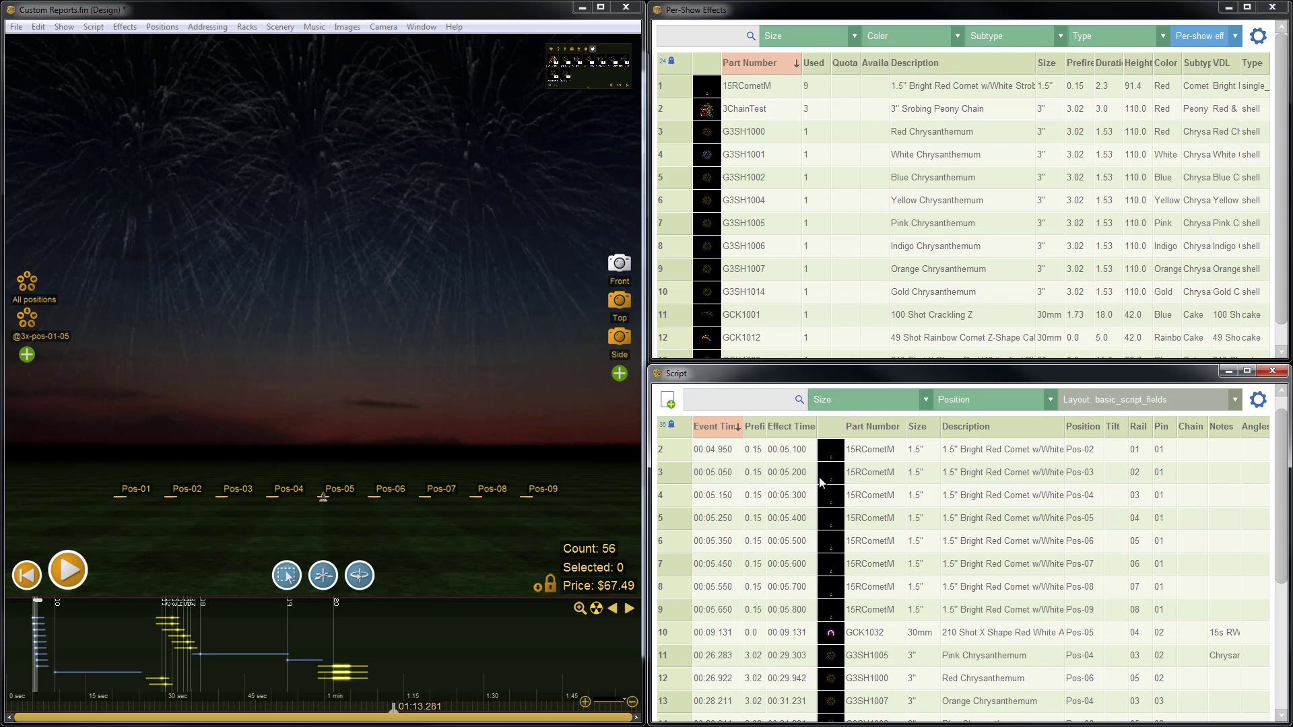
right_click(755, 430)
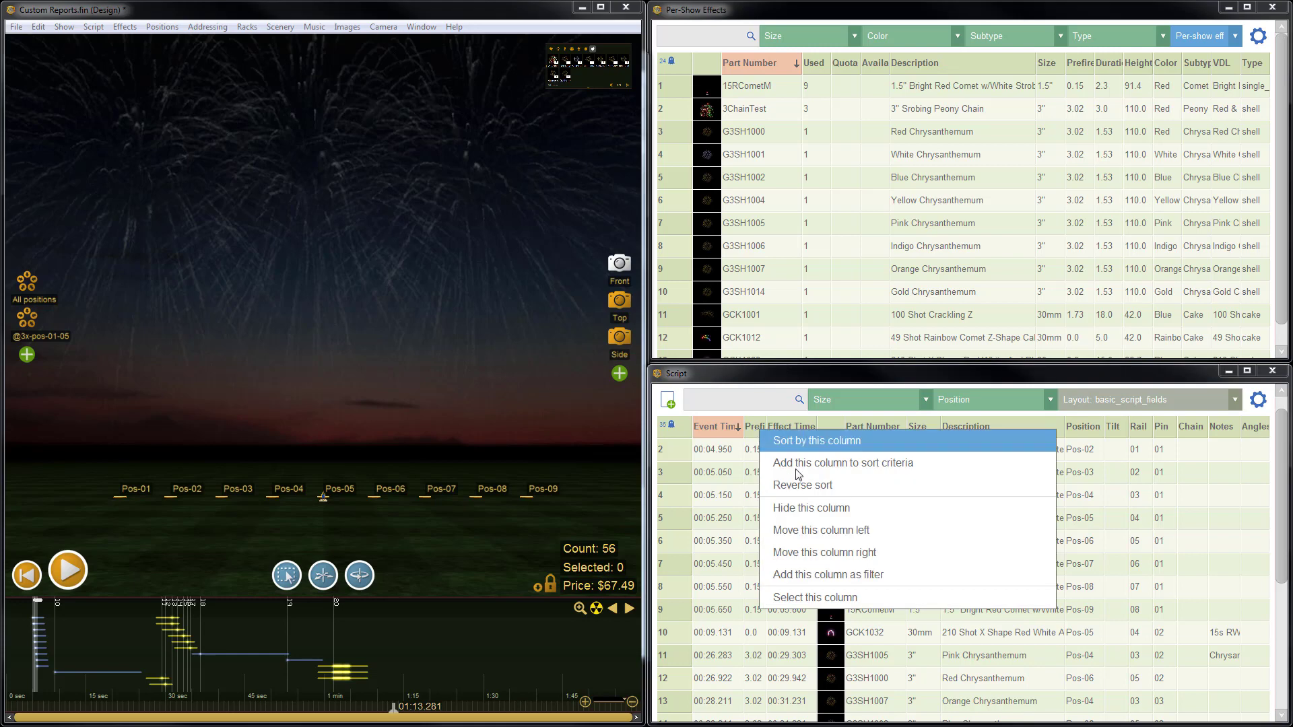
click(815, 509)
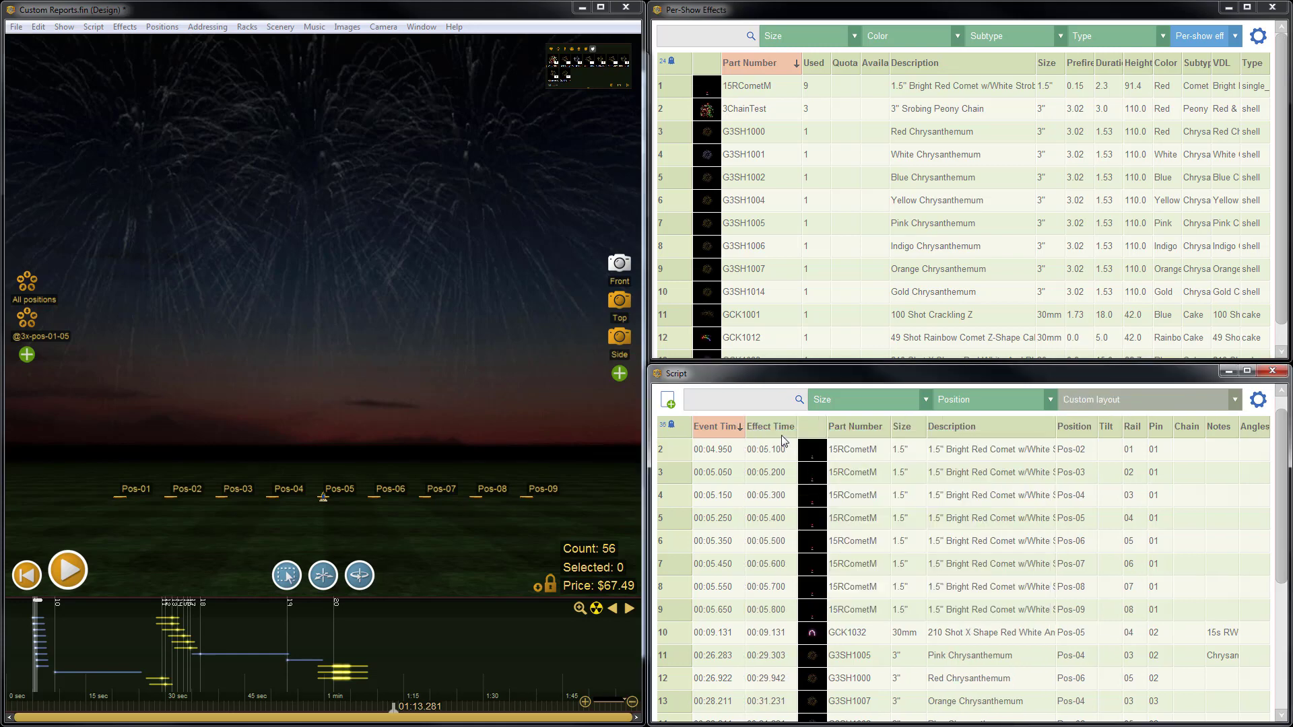
right_click(781, 435)
click(805, 507)
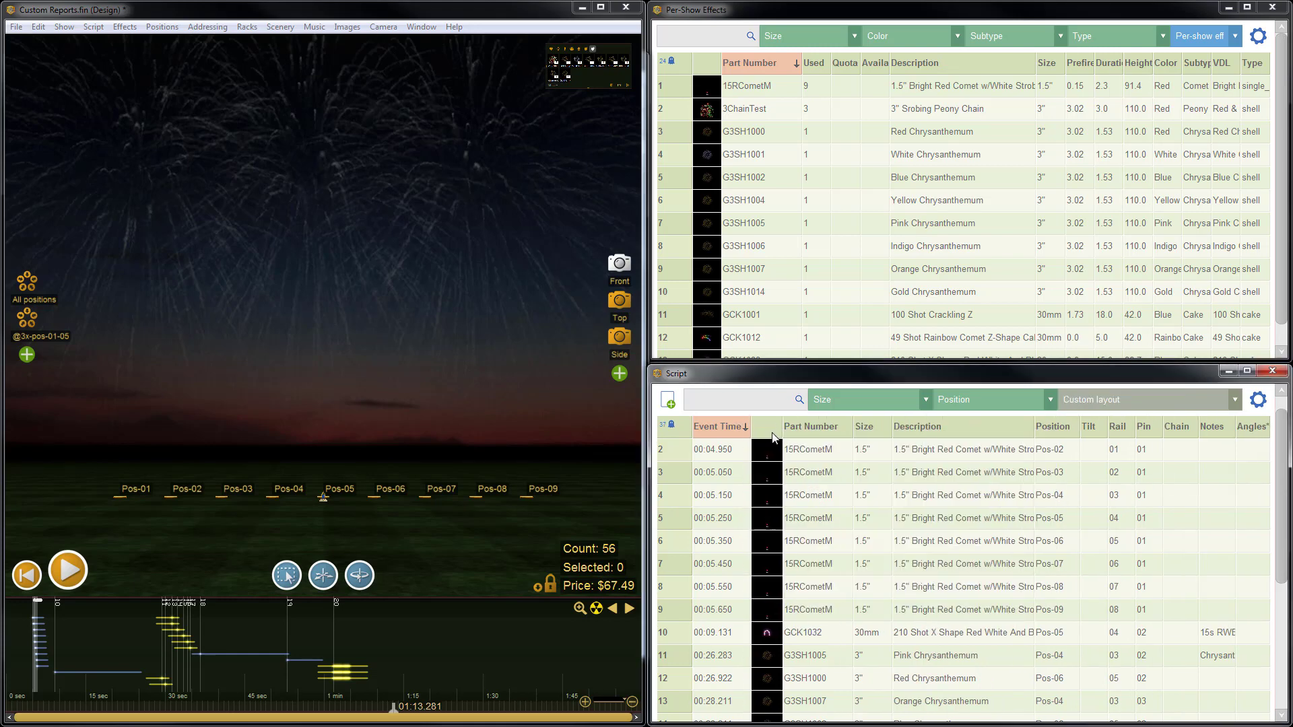
right_click(773, 437)
click(818, 511)
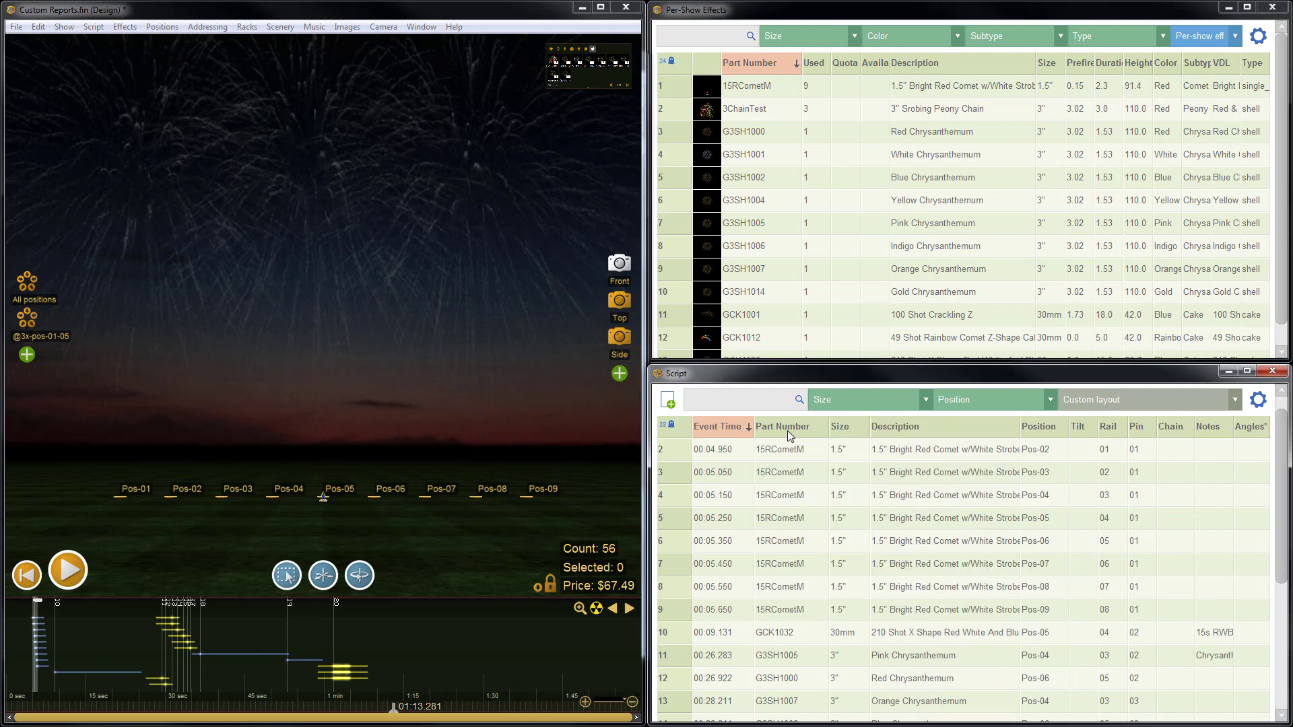
Step: Hide the Part Number, Size, Description, Position and Tilt columns in the Script table
right_click(786, 430)
click(835, 510)
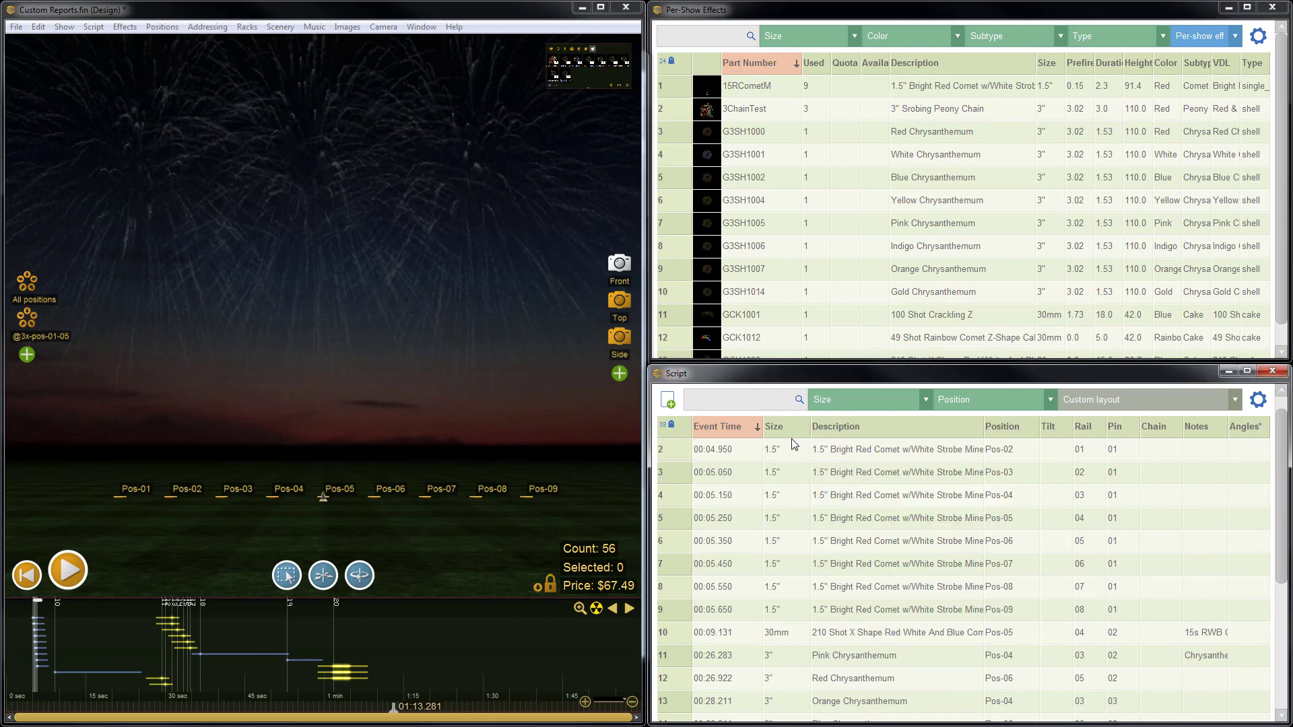
right_click(790, 437)
click(843, 510)
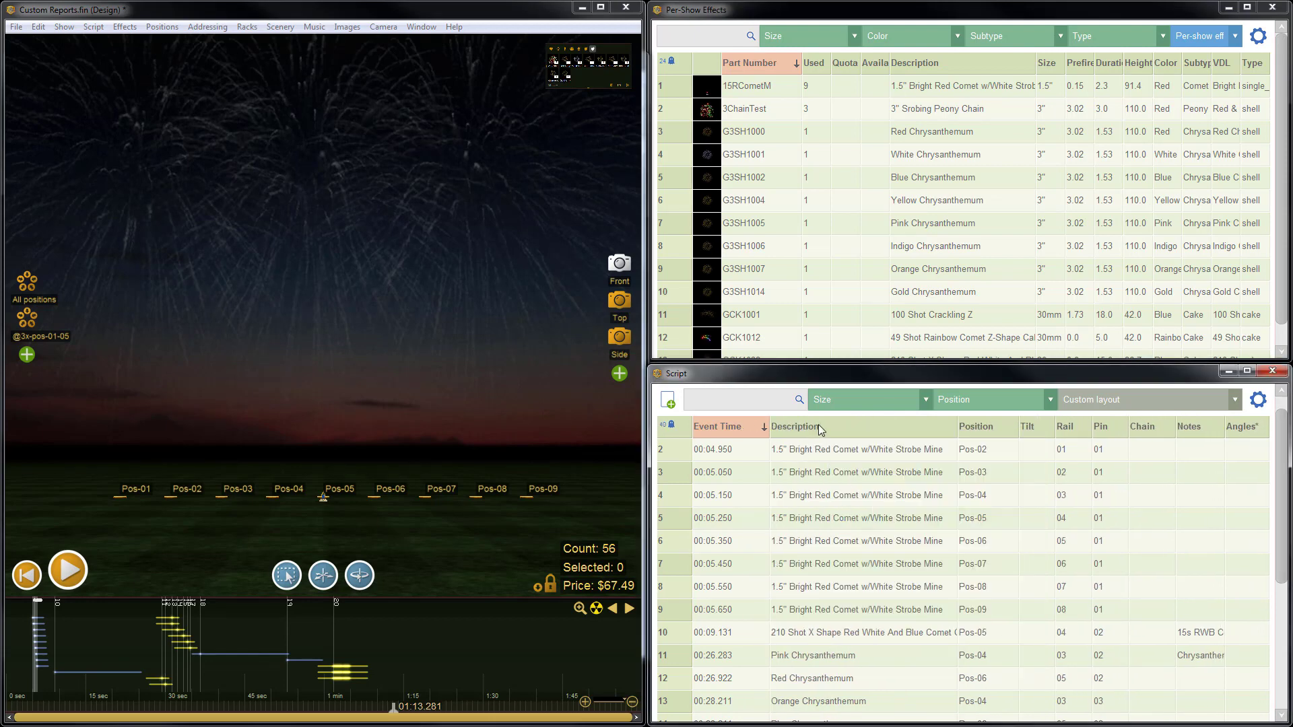
right_click(820, 430)
click(863, 510)
right_click(842, 434)
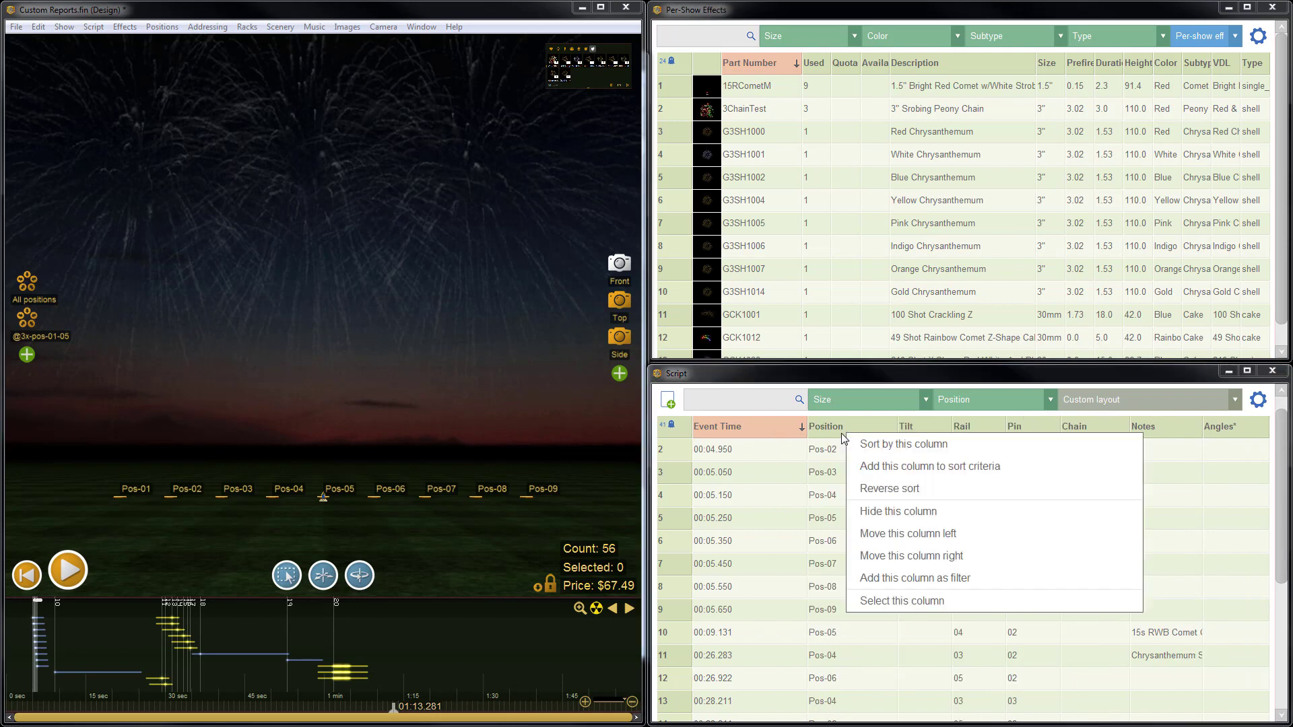
click(882, 513)
right_click(874, 431)
click(912, 505)
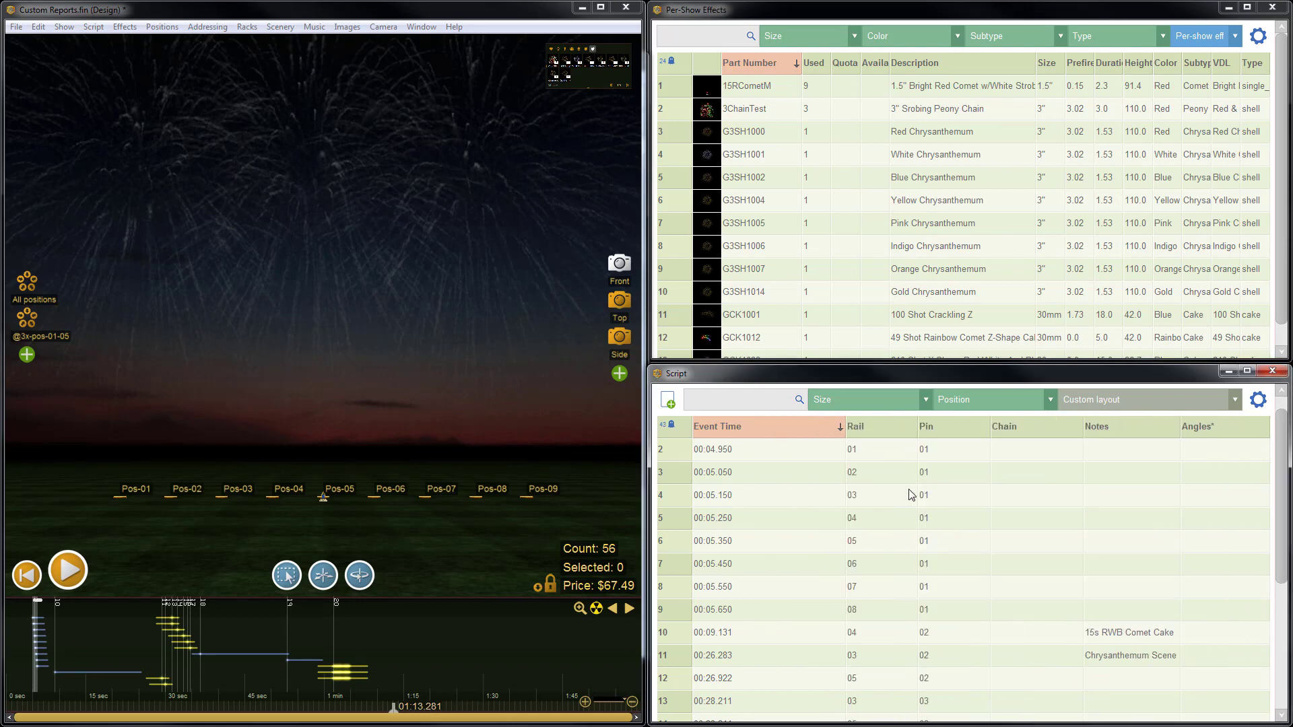
Step: Hide the Rail, Pin, Chain and Angles columns in the Script table
right_click(872, 430)
click(927, 508)
right_click(902, 429)
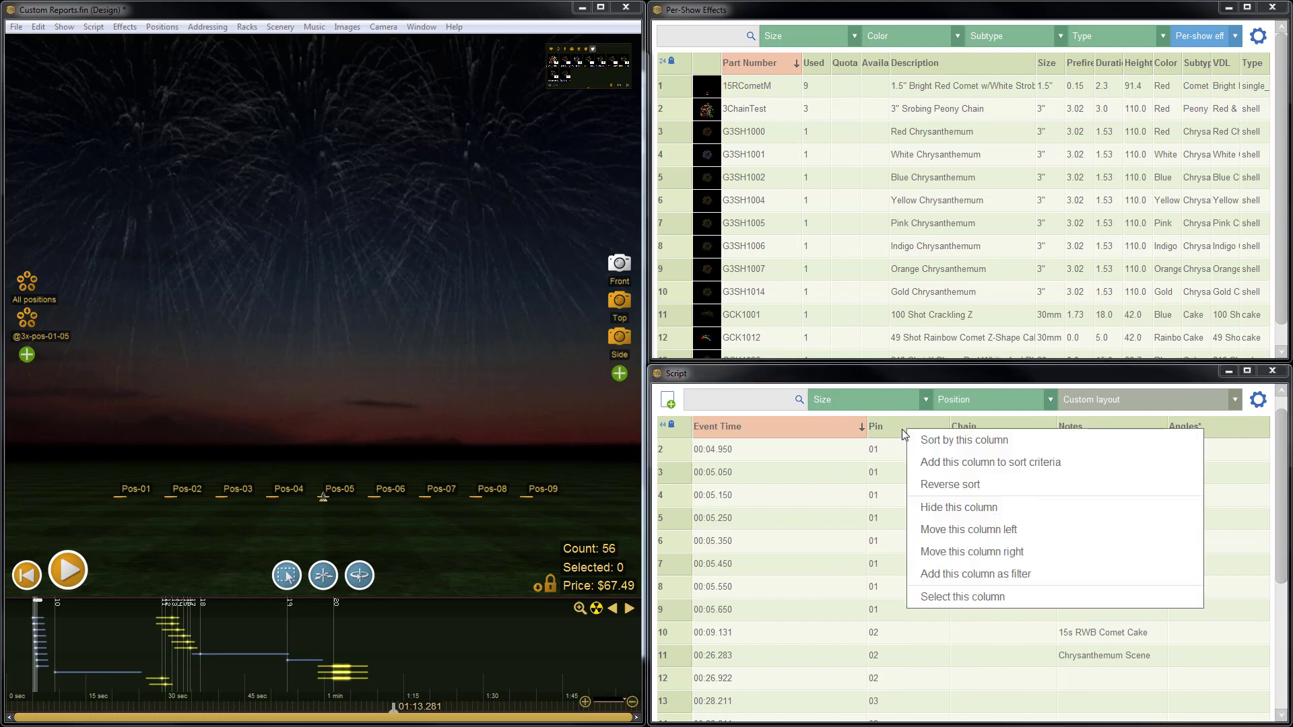
click(942, 507)
right_click(945, 429)
click(990, 512)
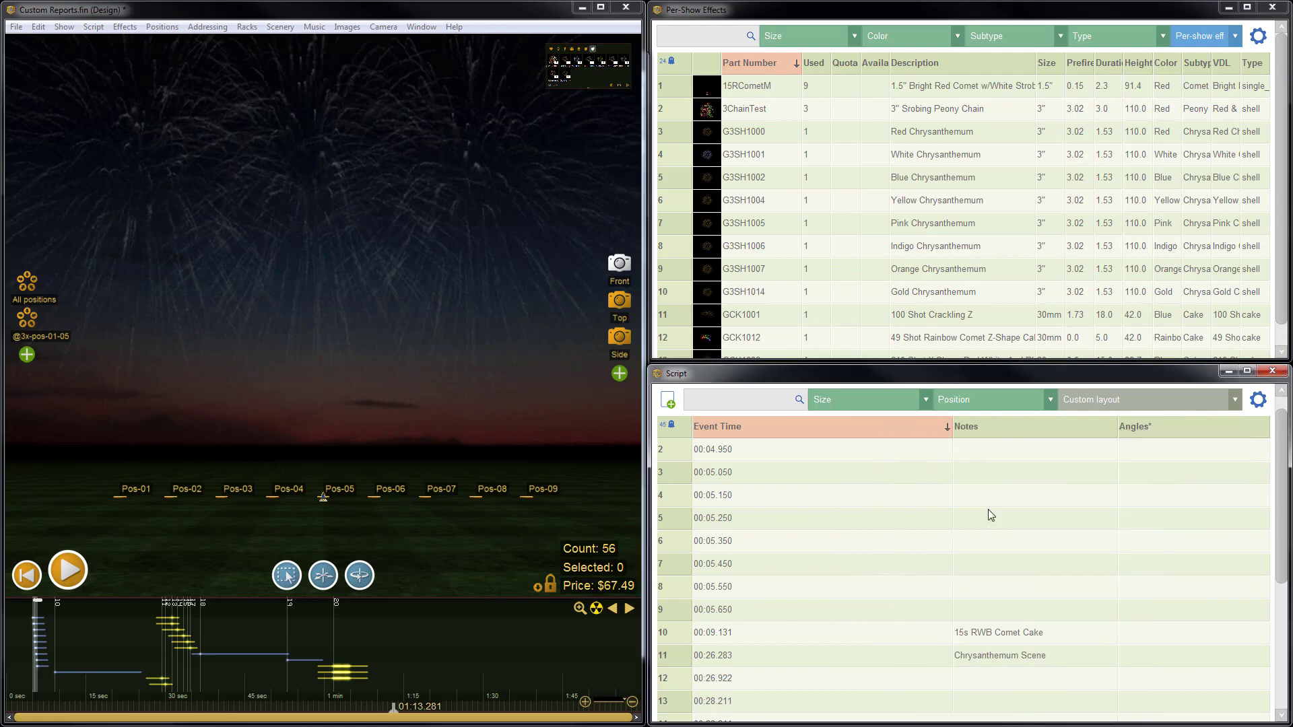
right_click(1170, 424)
click(1135, 503)
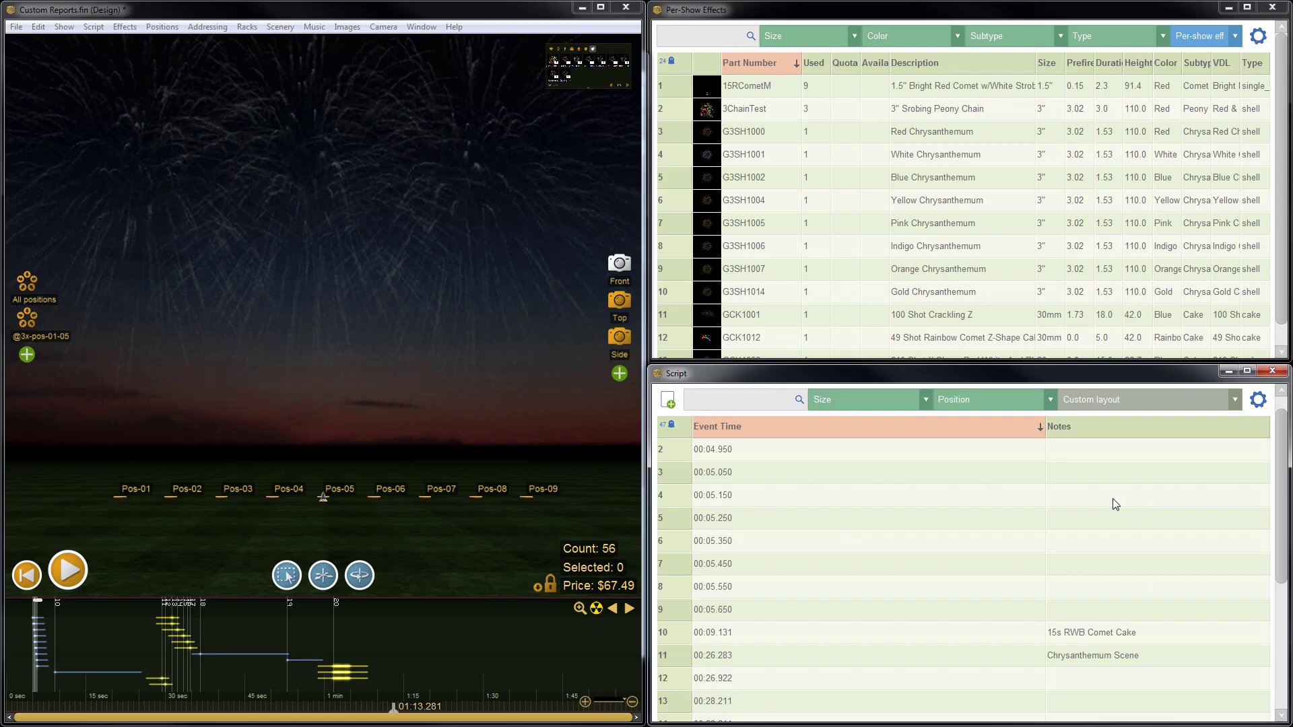
Step: Unhide the Track column in the Script table
click(1256, 402)
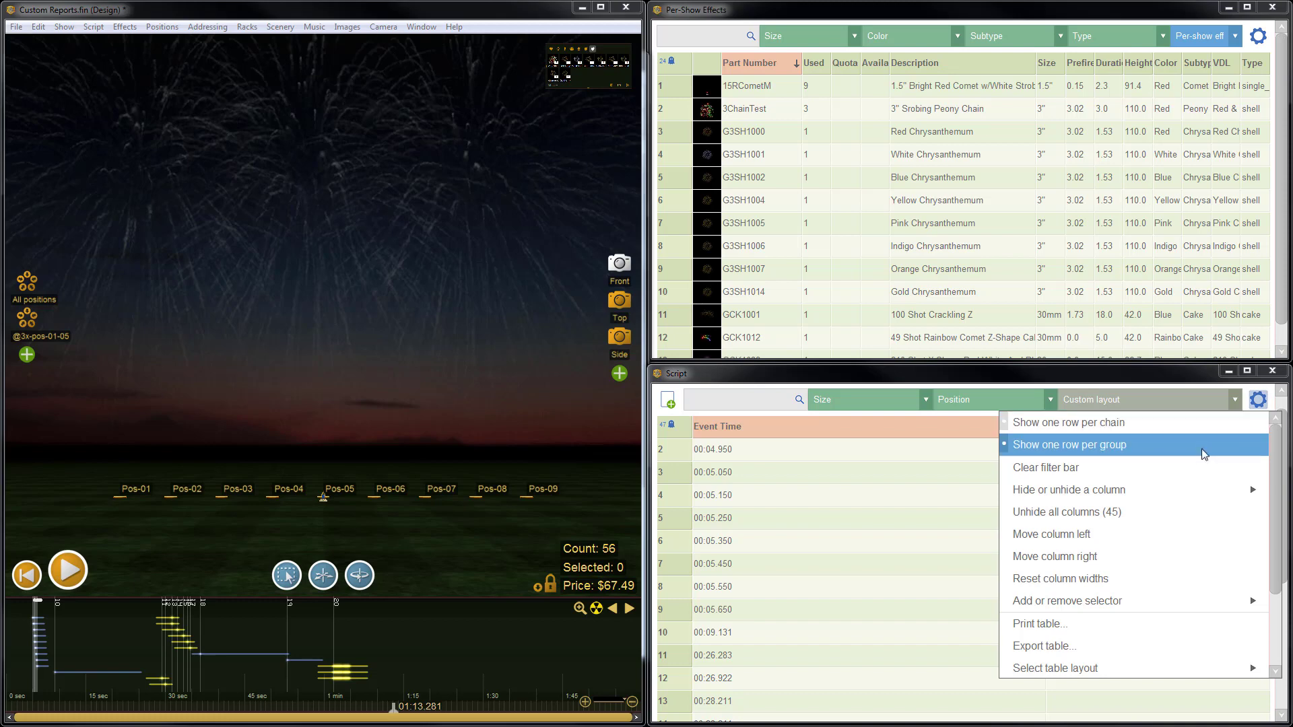
mouse_move(1153, 491)
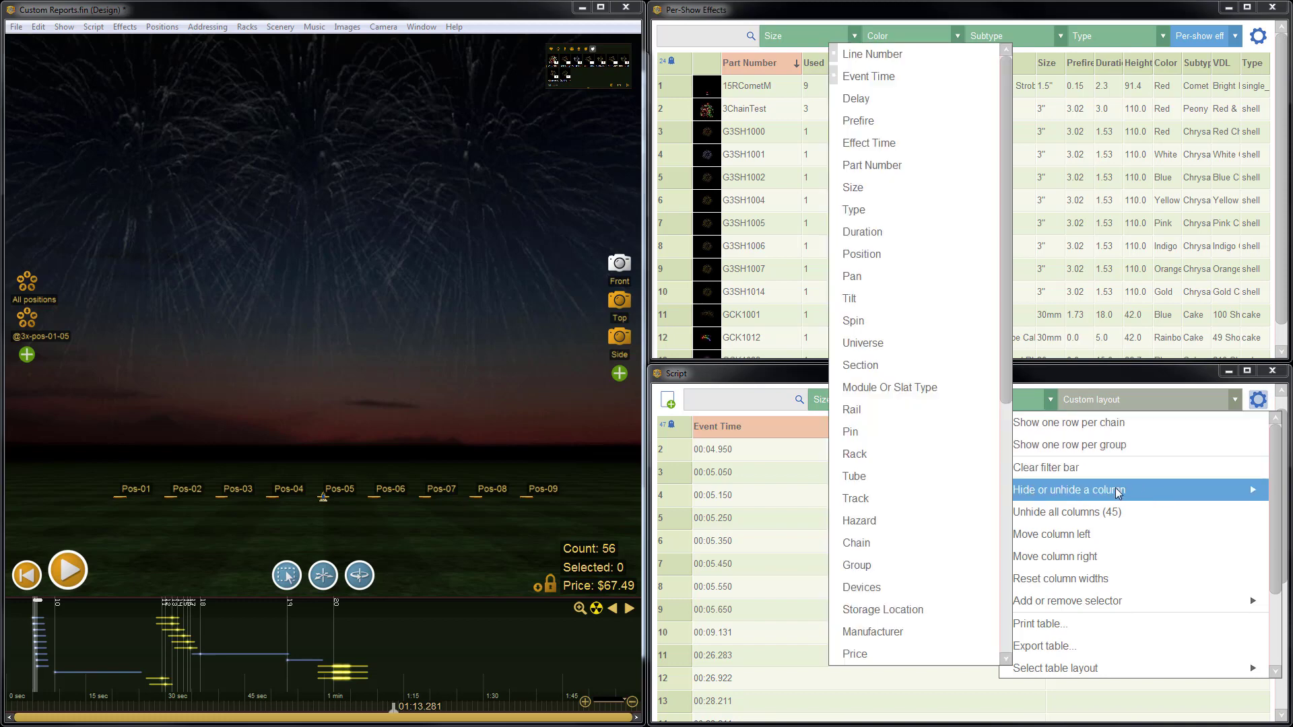
click(874, 498)
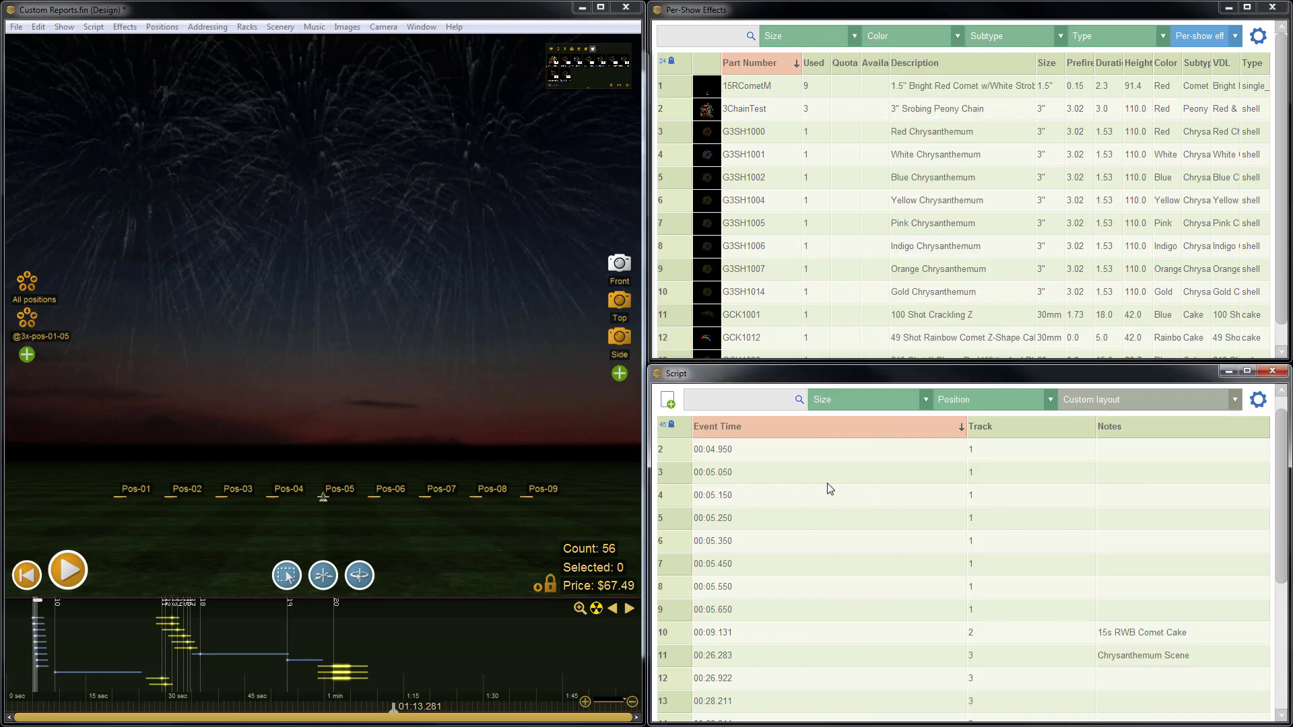
Step: Narrow the Event Time and Track columns and hide the Line Number column in the Script table
drag(967, 431, 783, 439)
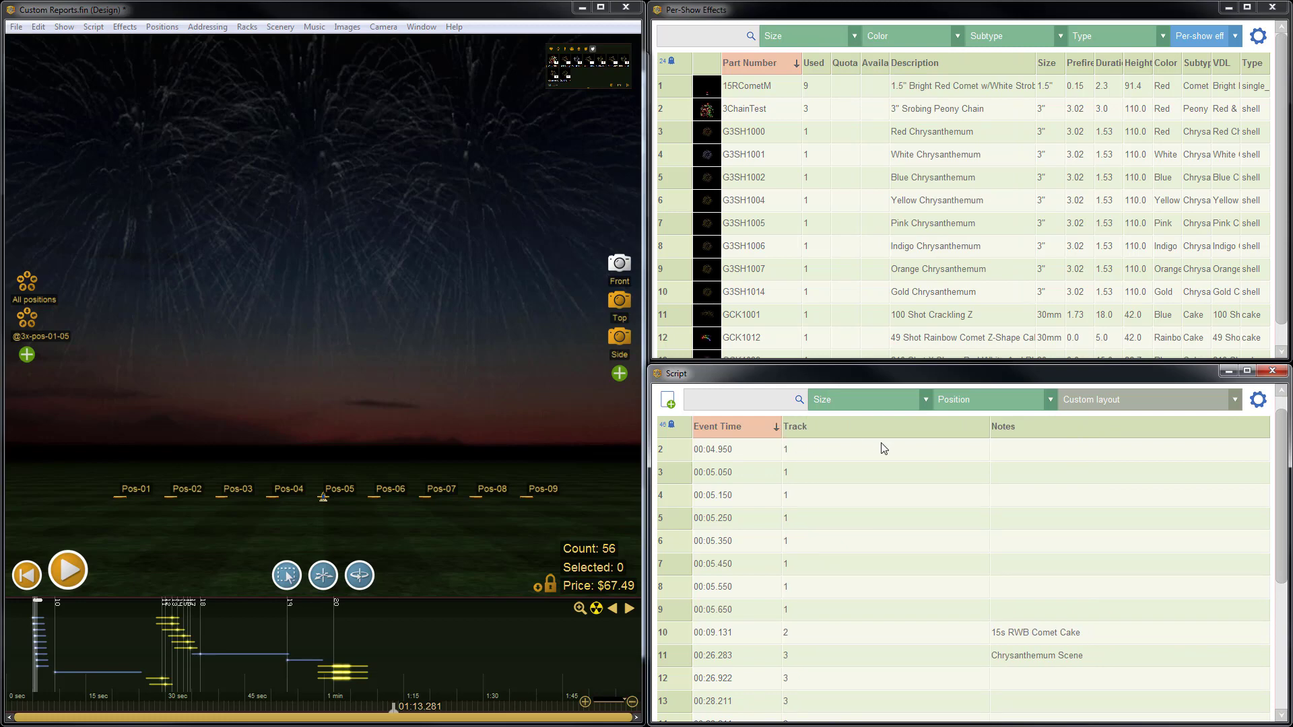
drag(989, 429, 863, 435)
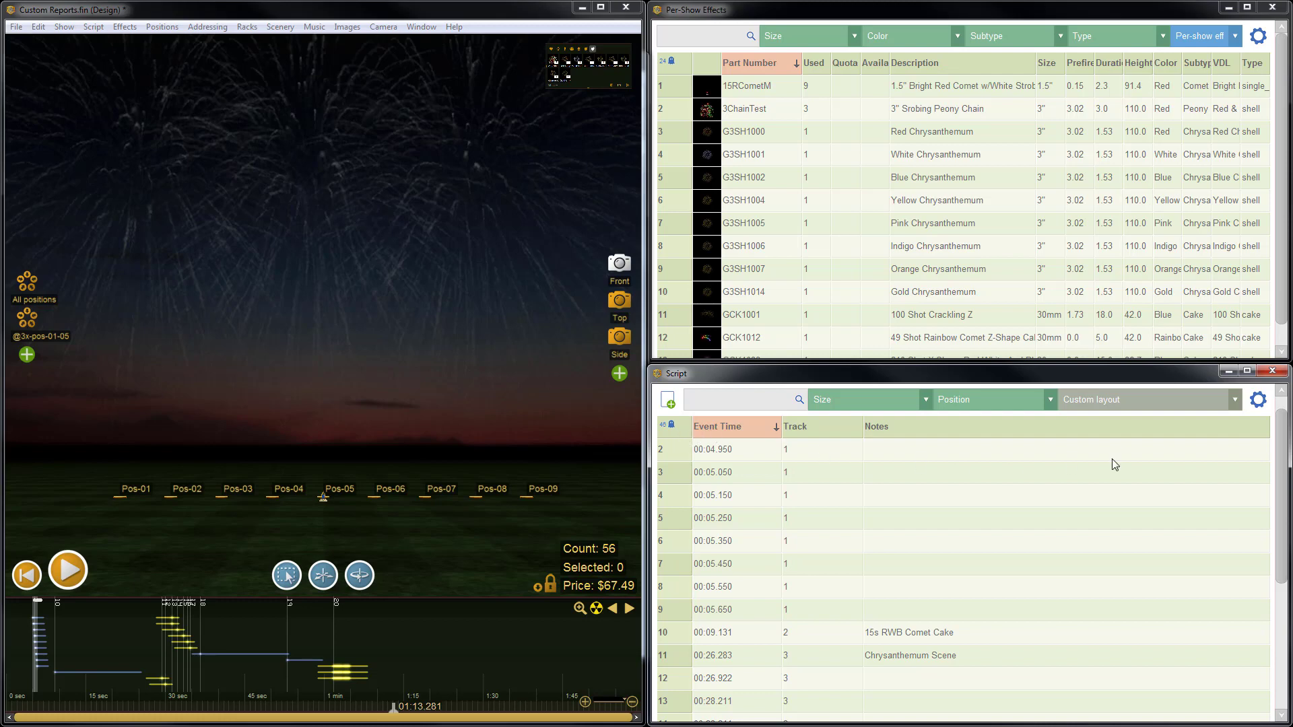
click(1258, 400)
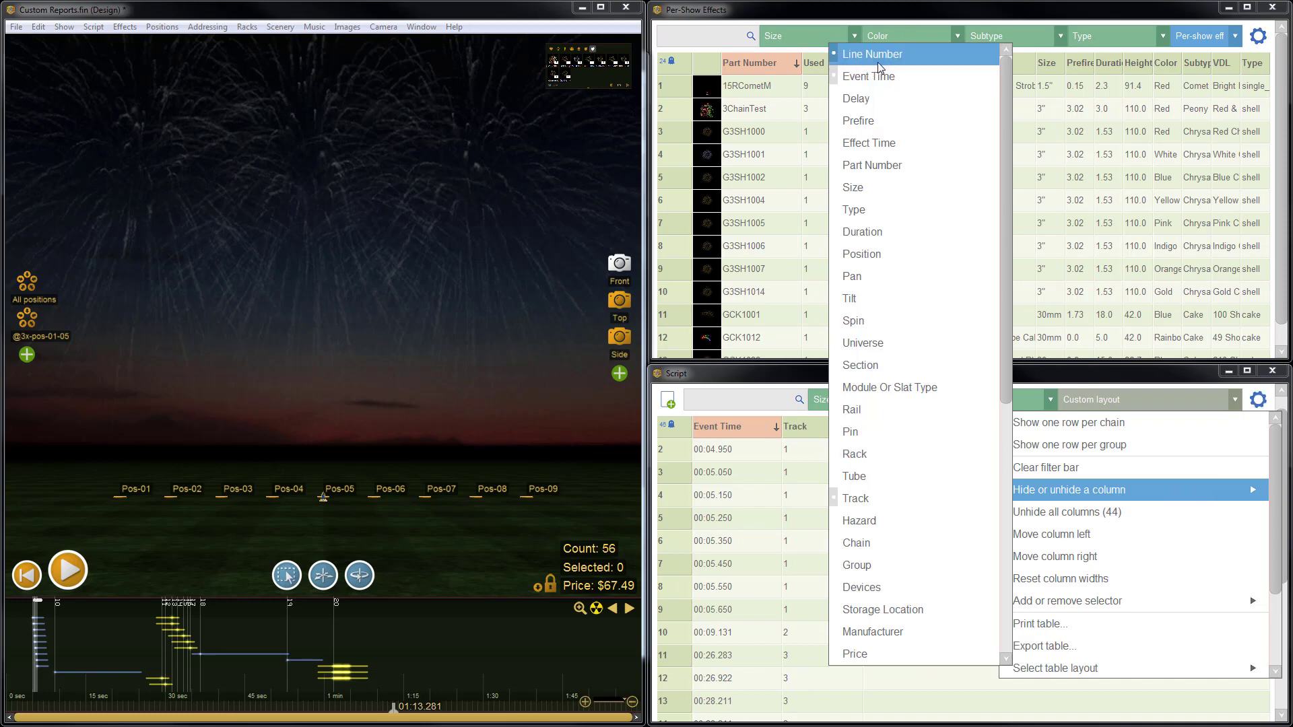
click(836, 59)
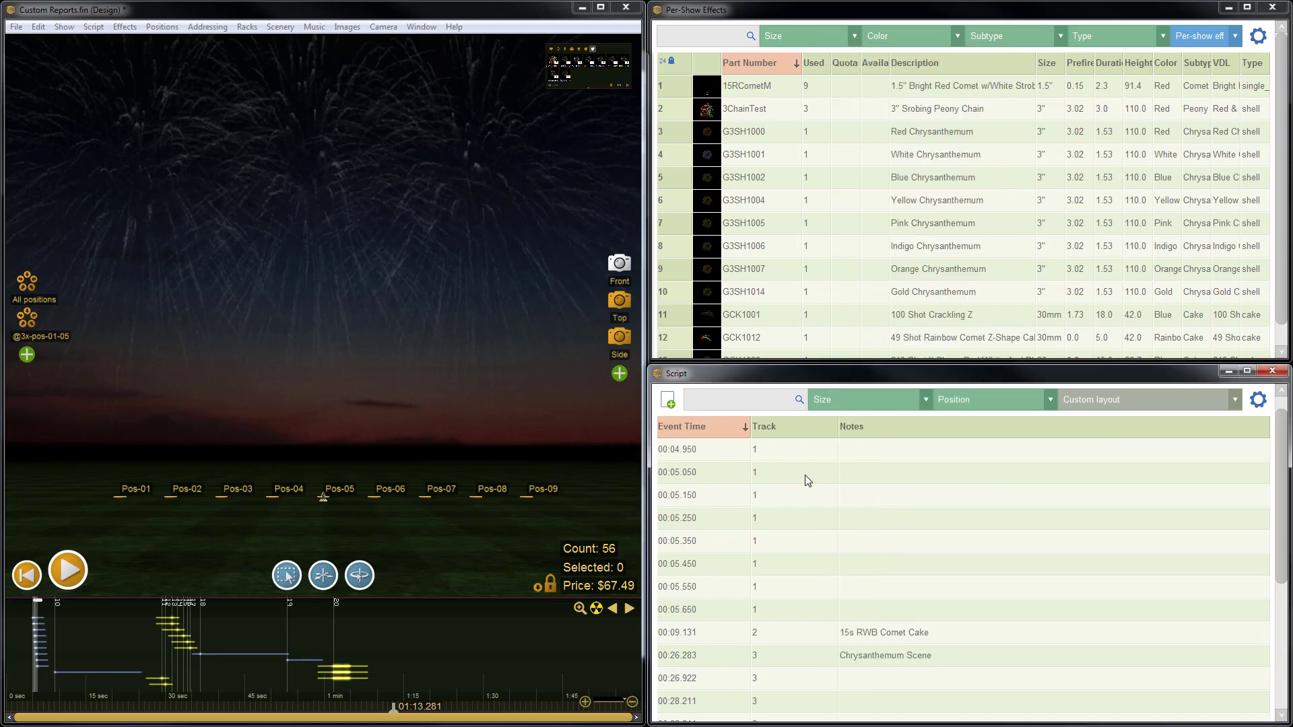
Step: Start a new report template from the current Script layout, named semi_auto_cue_sheet and titled Semi-Auto Cue Sheet
click(1256, 400)
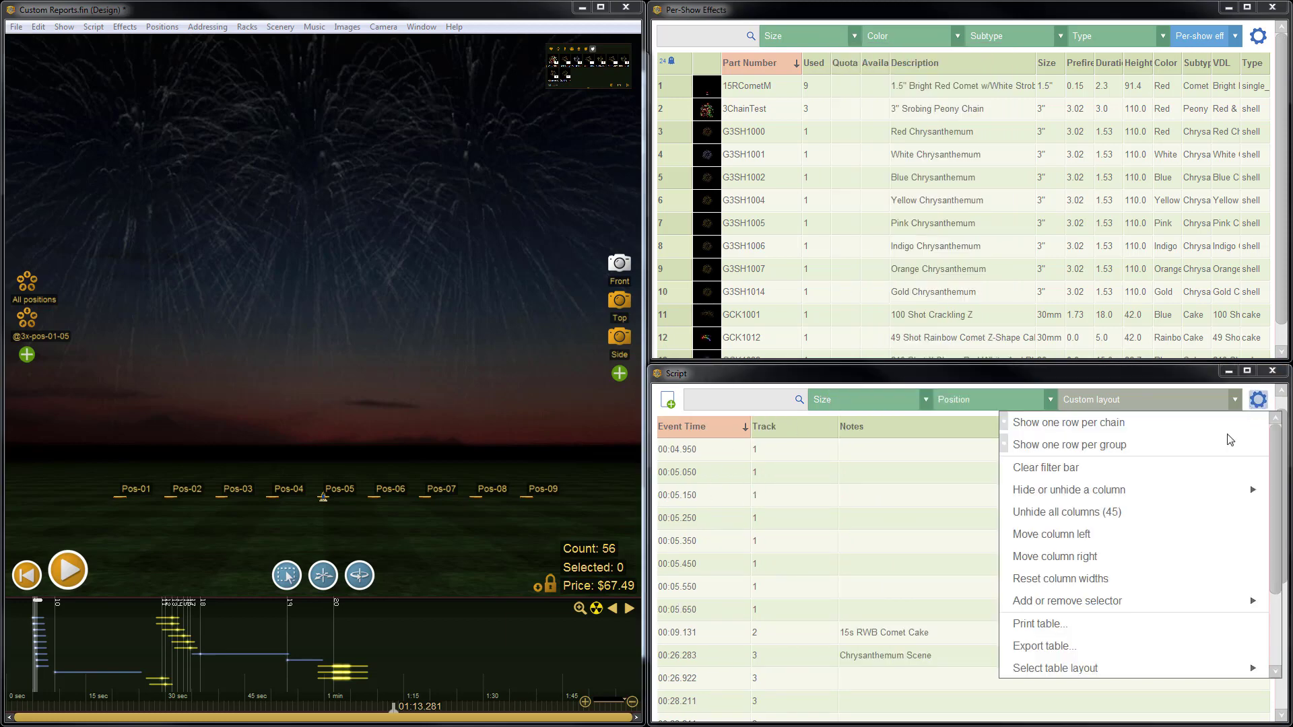
scroll(1196, 493, down, 5)
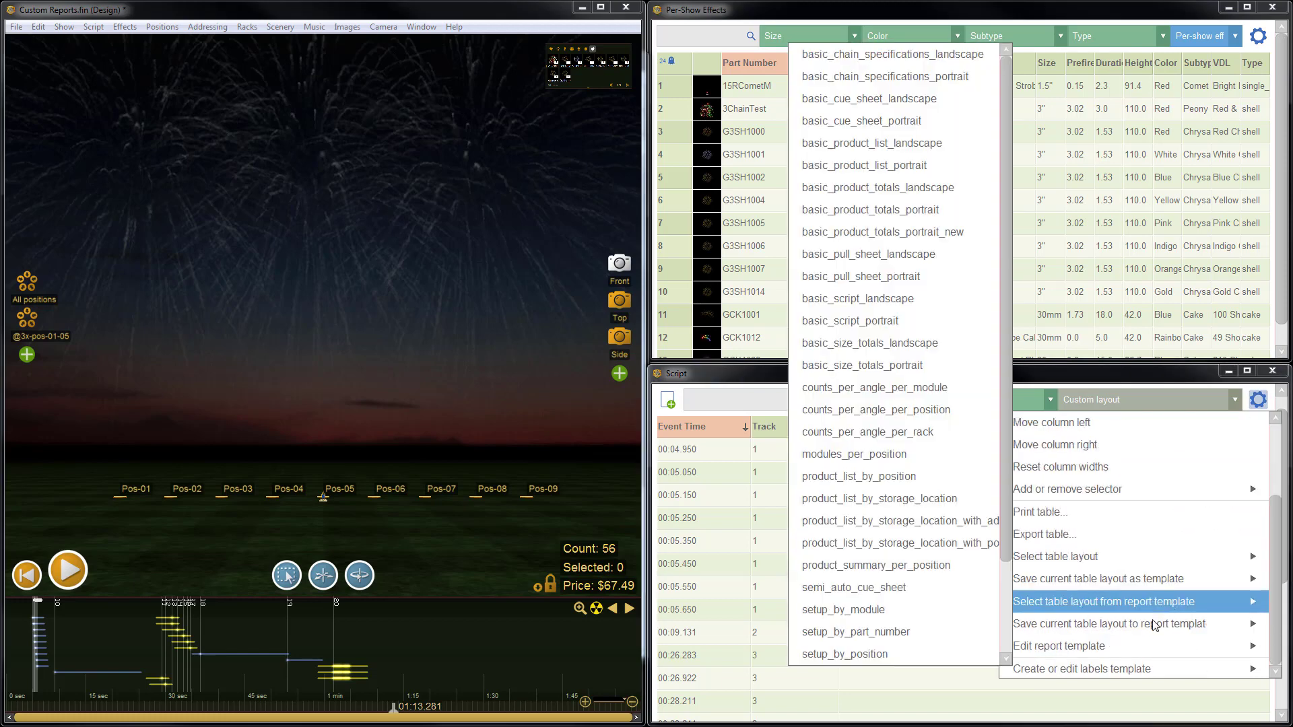
mouse_move(1101, 626)
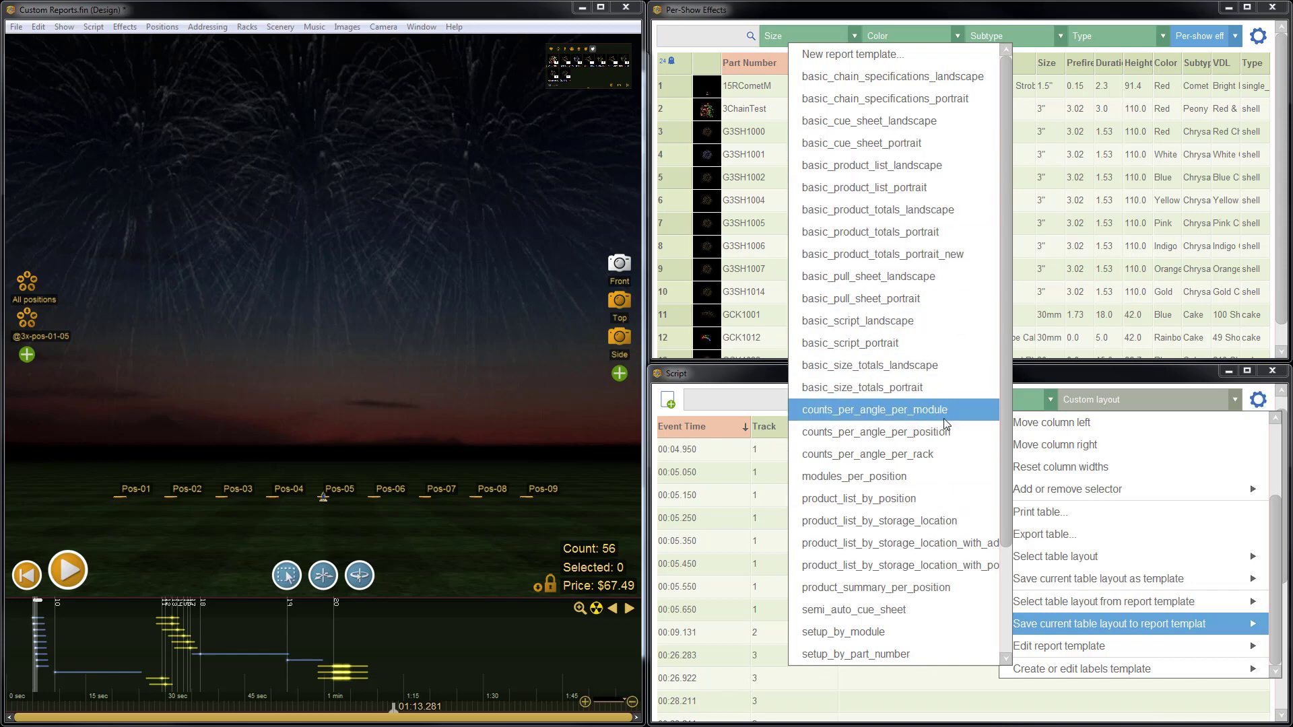
click(926, 58)
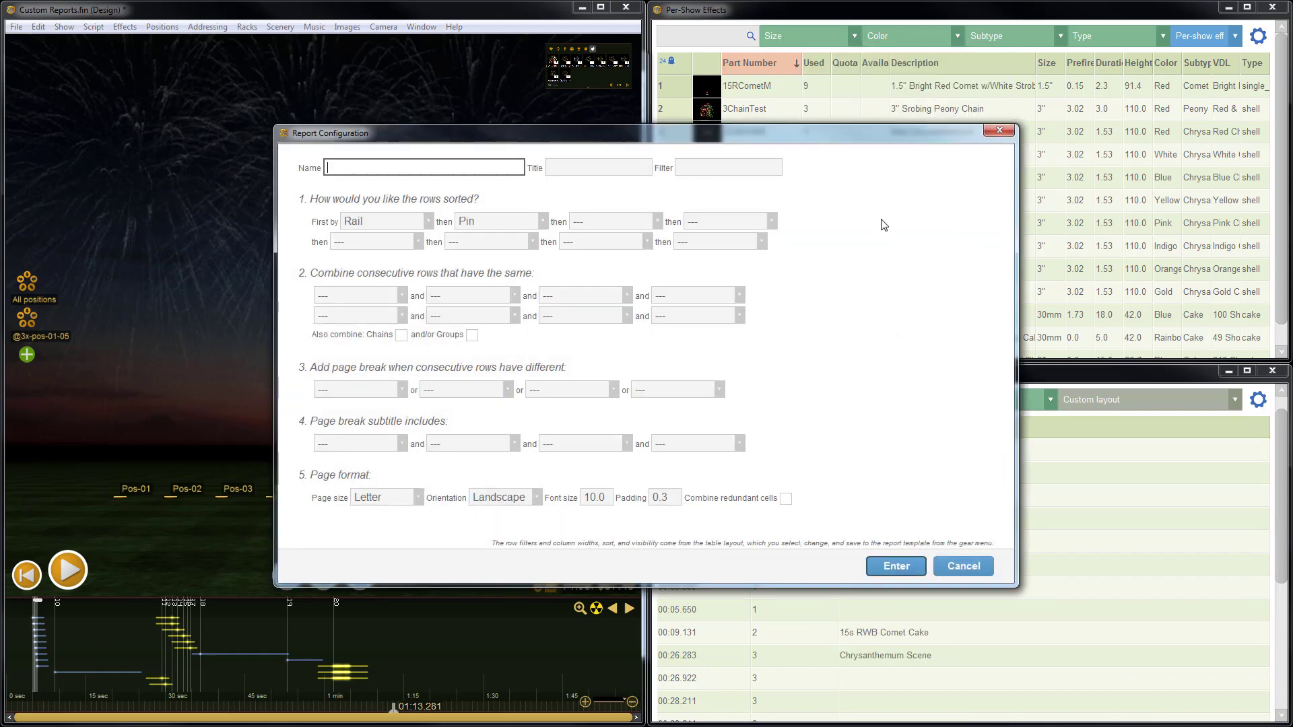
text(semi_auto_cue_sheet)
key(Tab)
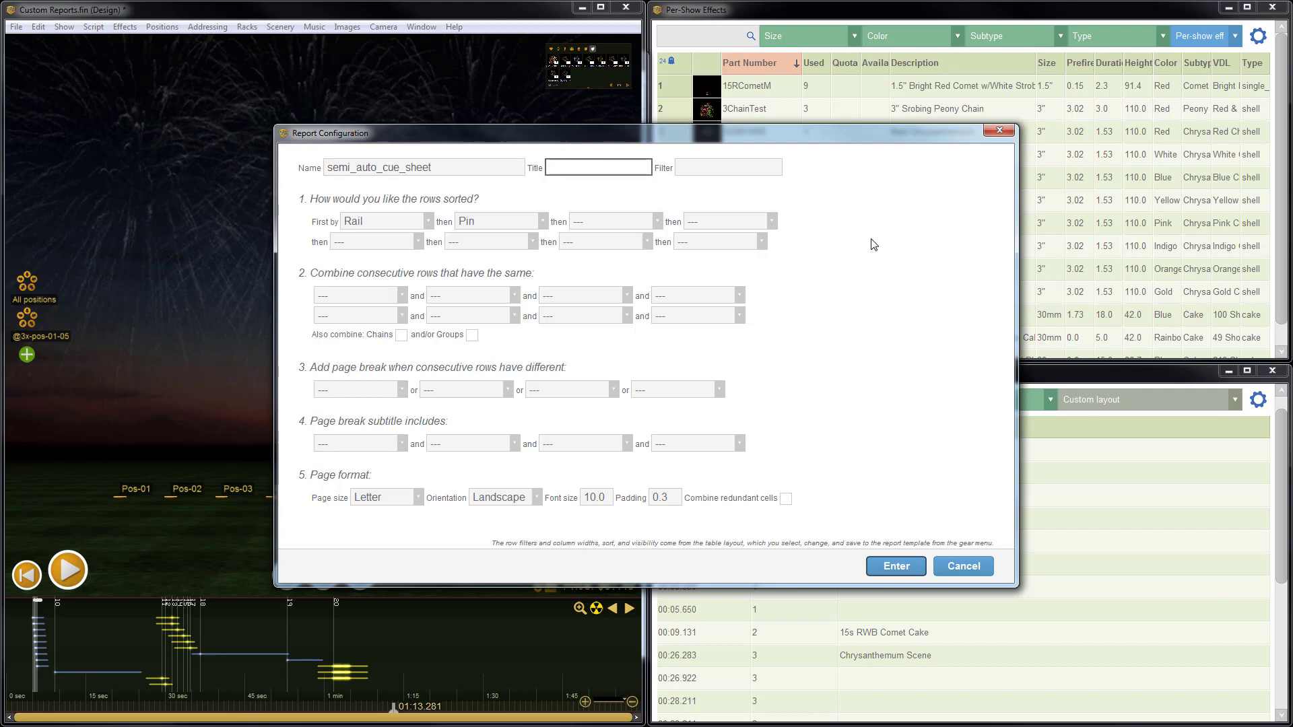
text(S)
text(emi-Auto Cu)
text(e Sheet)
click(841, 174)
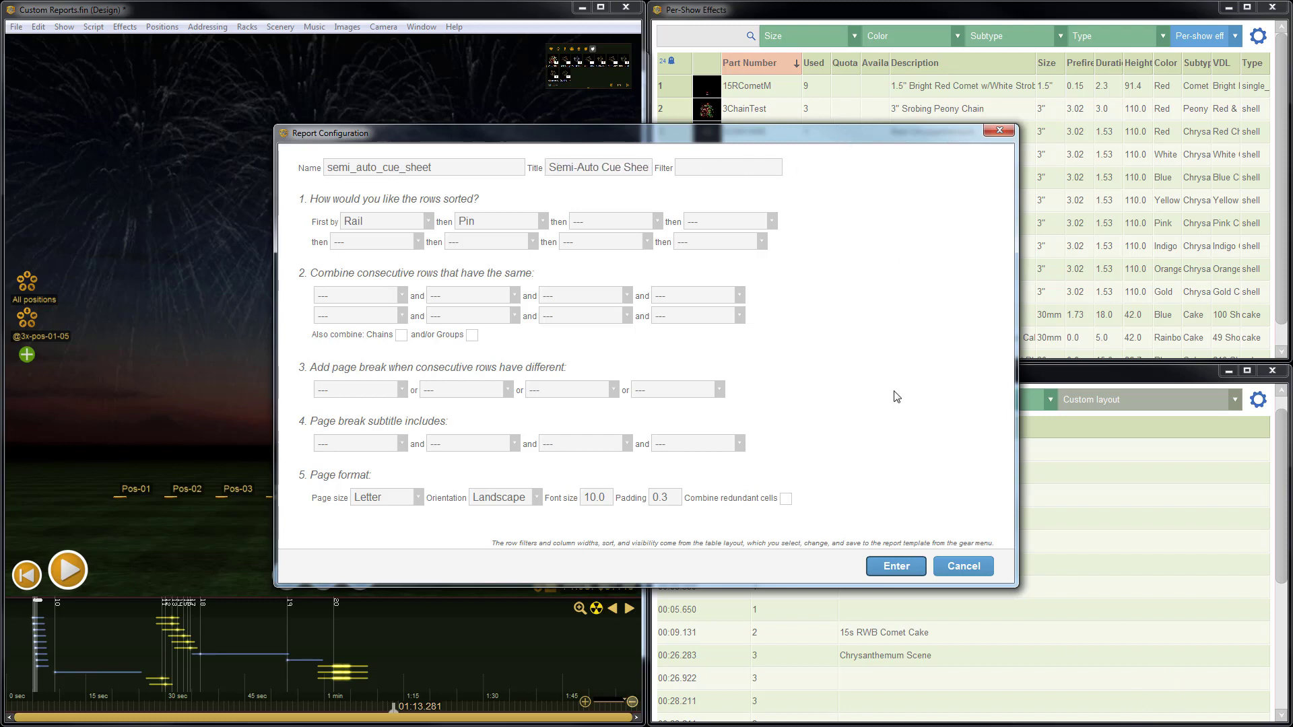
Step: Sort the report rows first by Track, then by Event Time
click(410, 221)
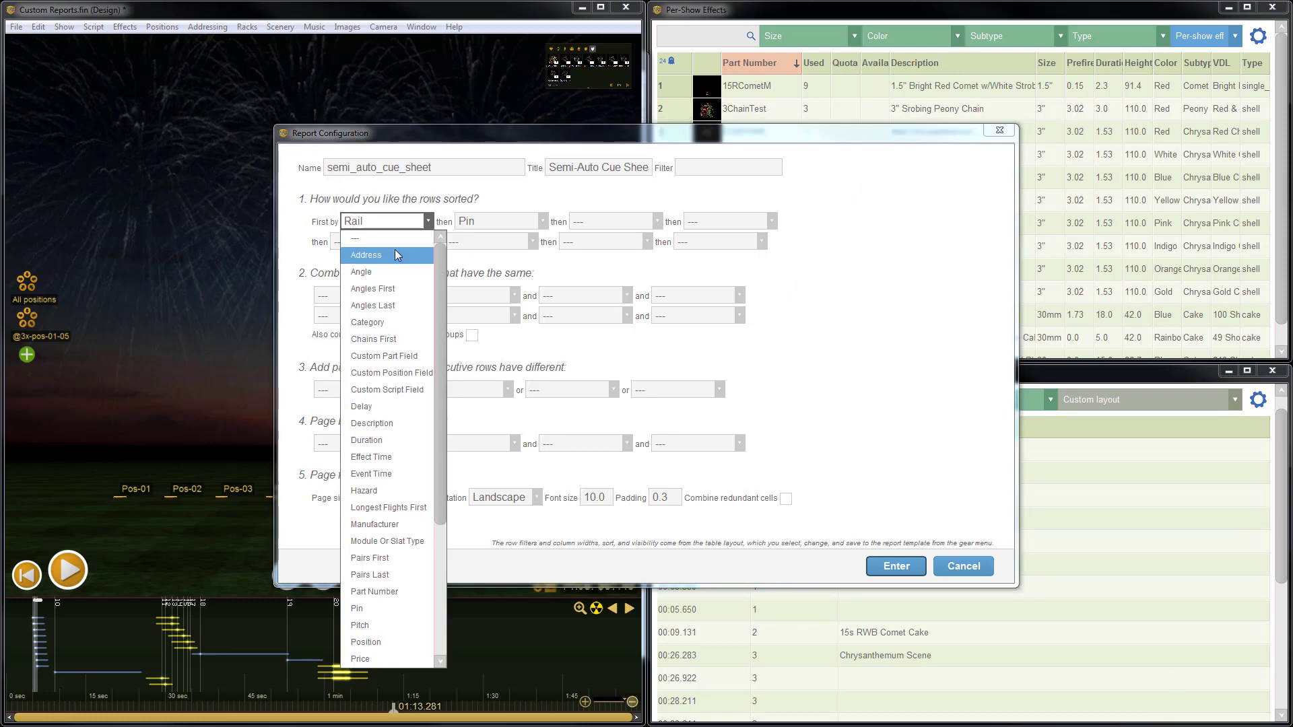
scroll(395, 252, down, 4)
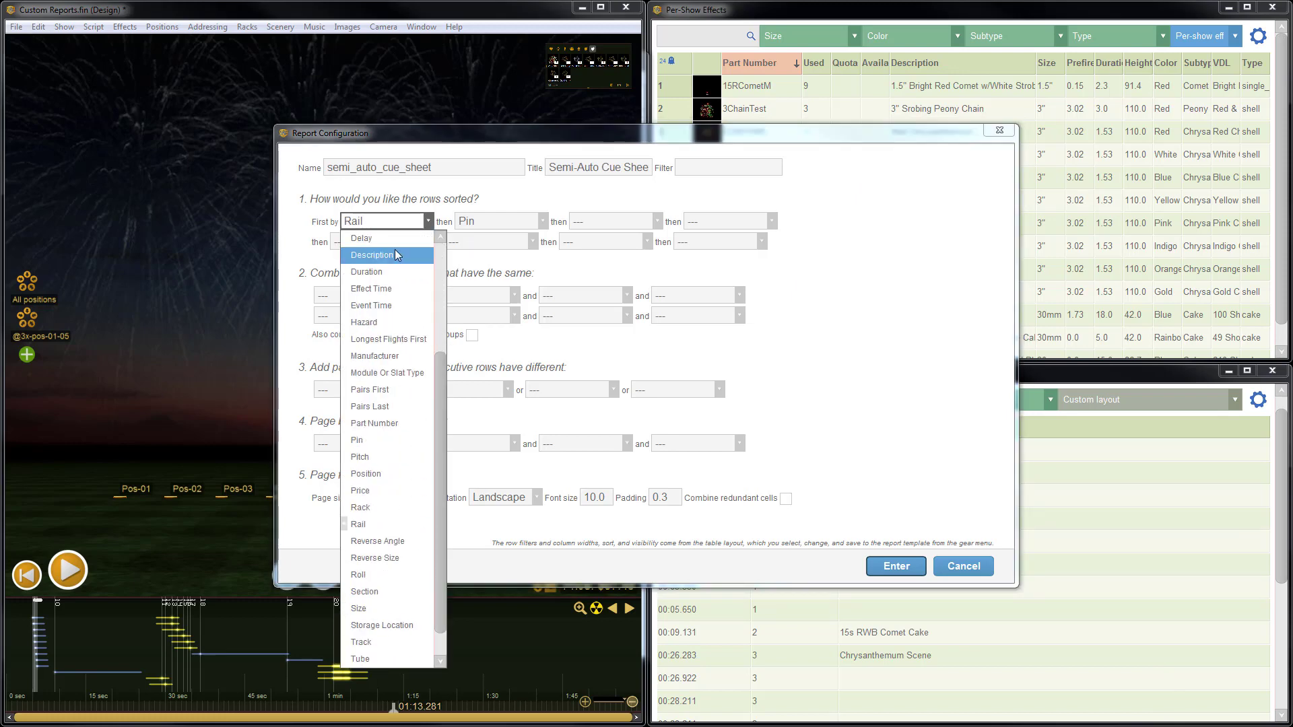
click(397, 610)
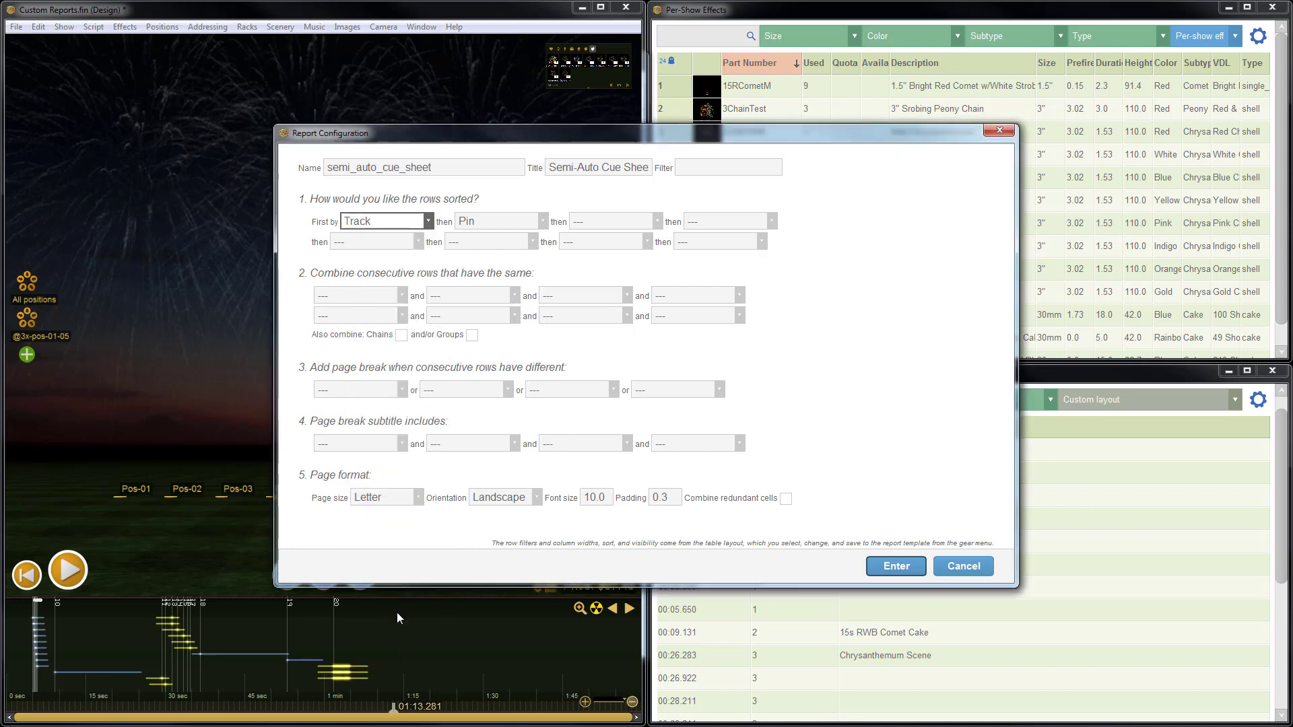
click(508, 224)
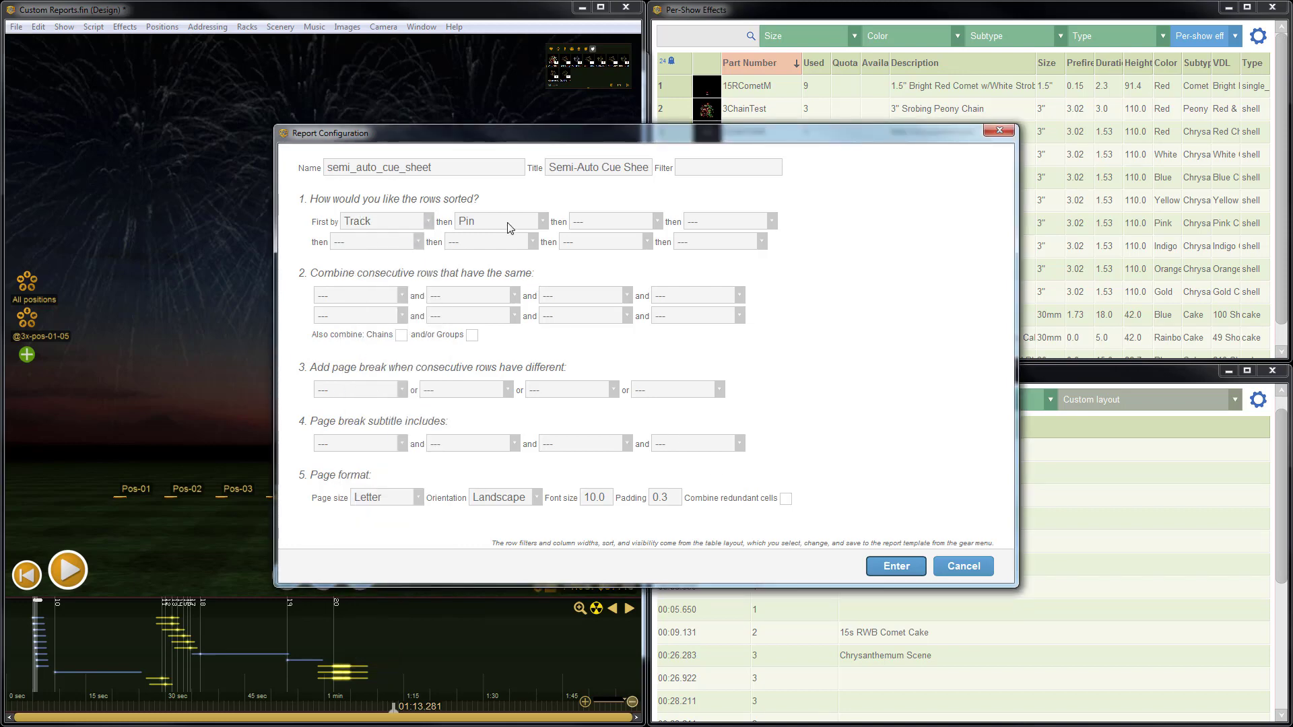
scroll(506, 293, down, 3)
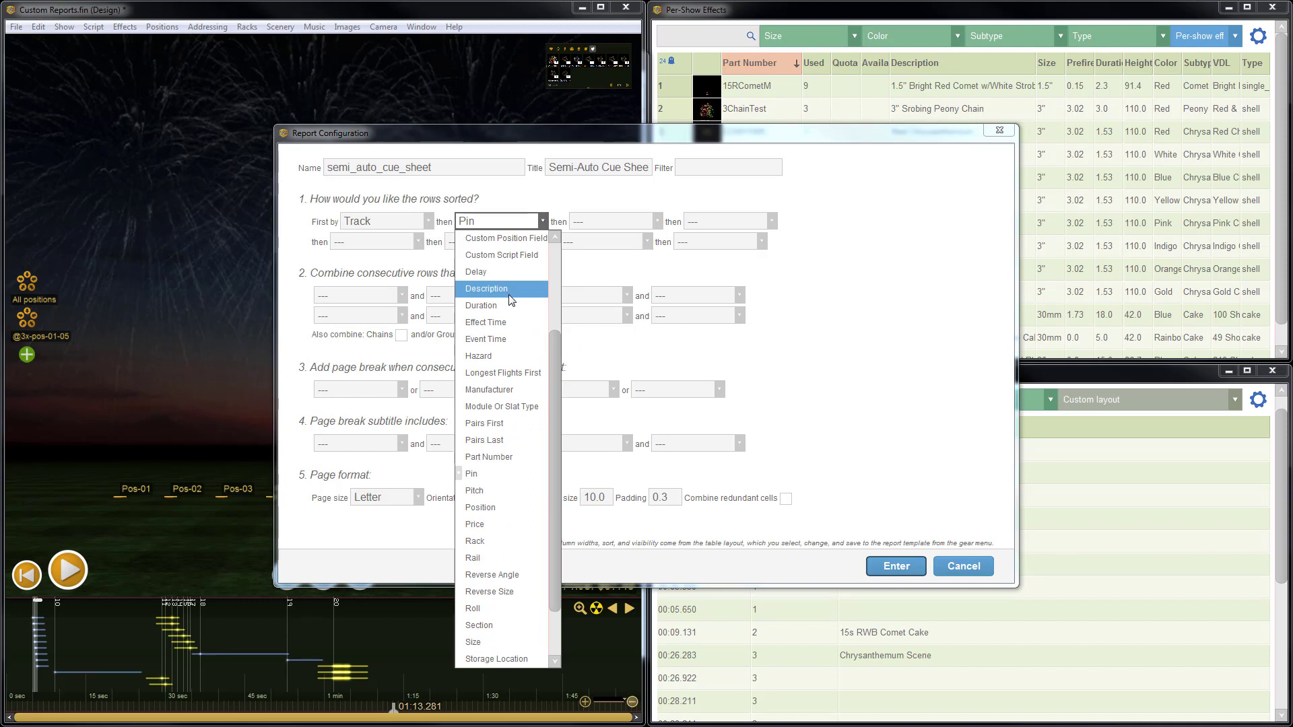
click(513, 338)
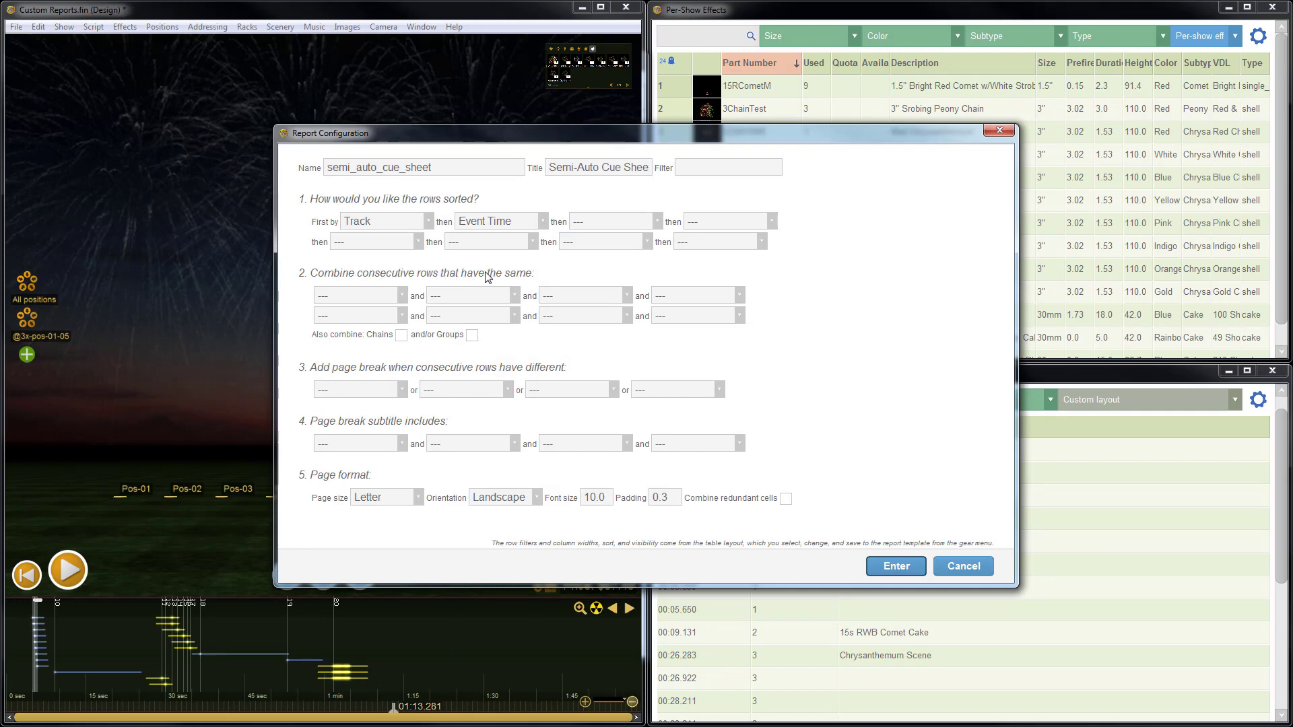
Step: Combine consecutive report rows that have the same Track
click(388, 301)
scroll(383, 337, down, 5)
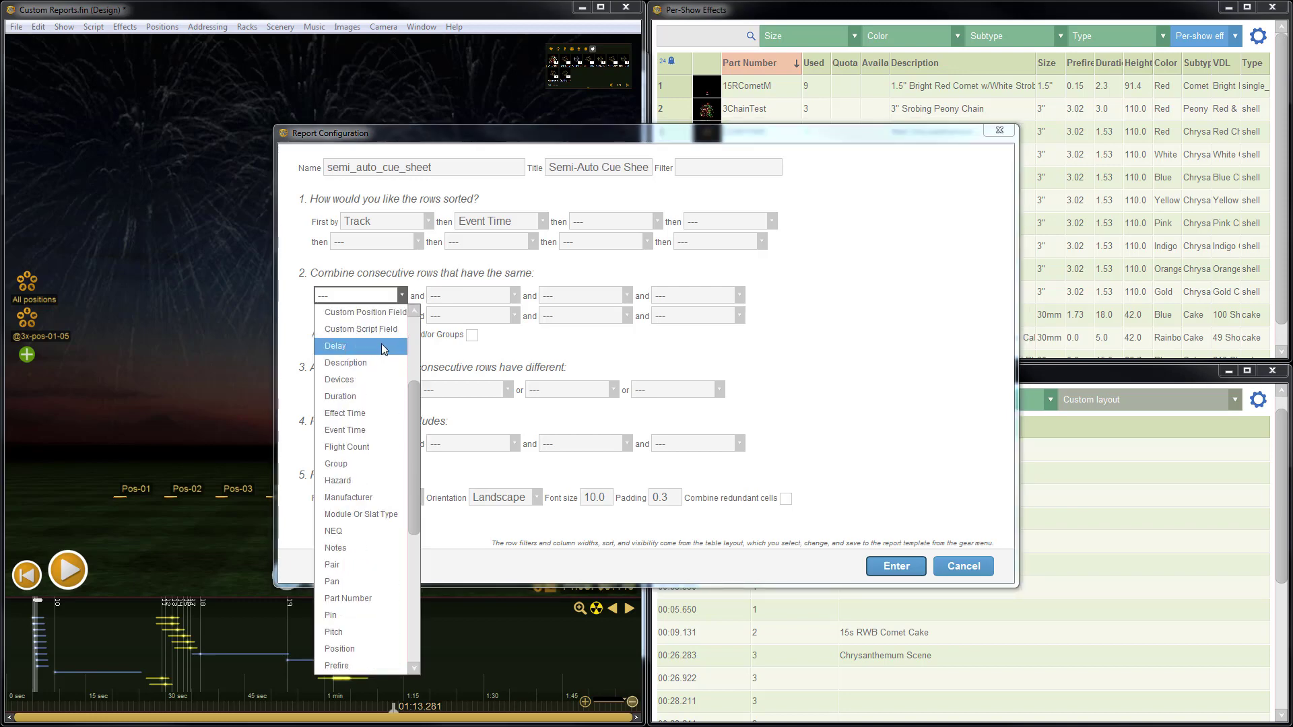
scroll(384, 340, down, 3)
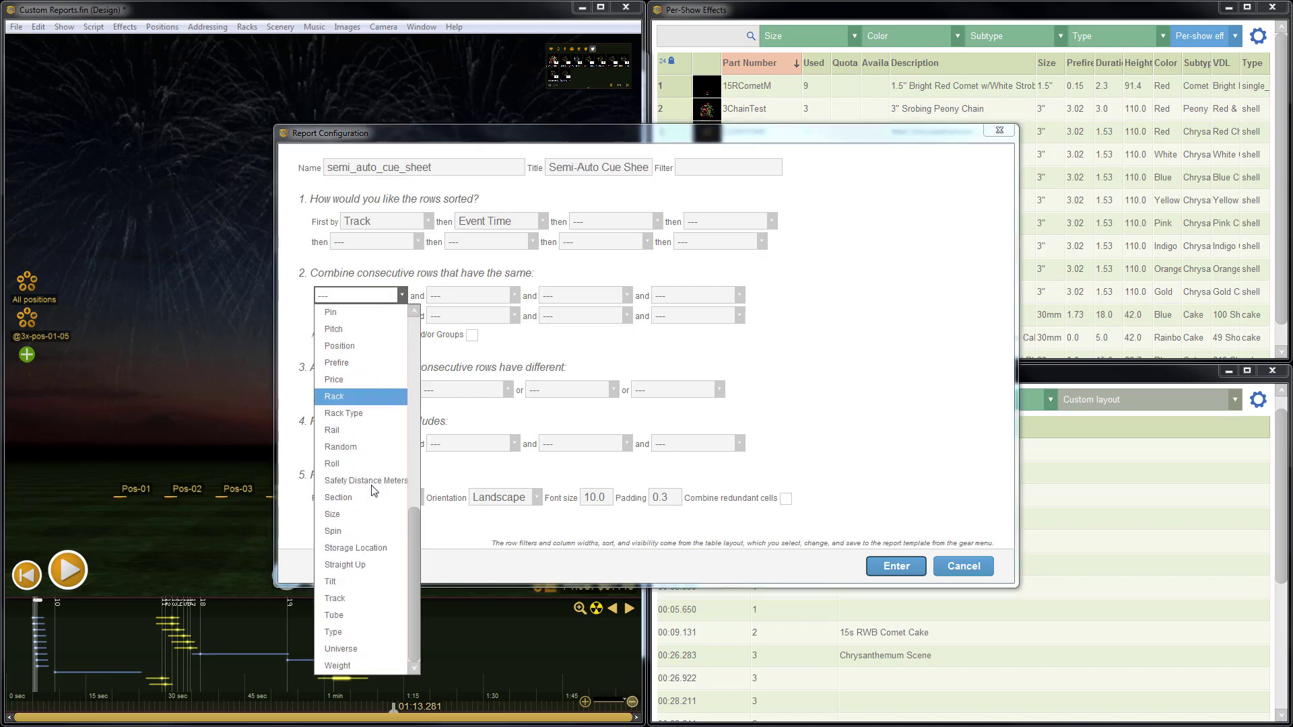
click(362, 598)
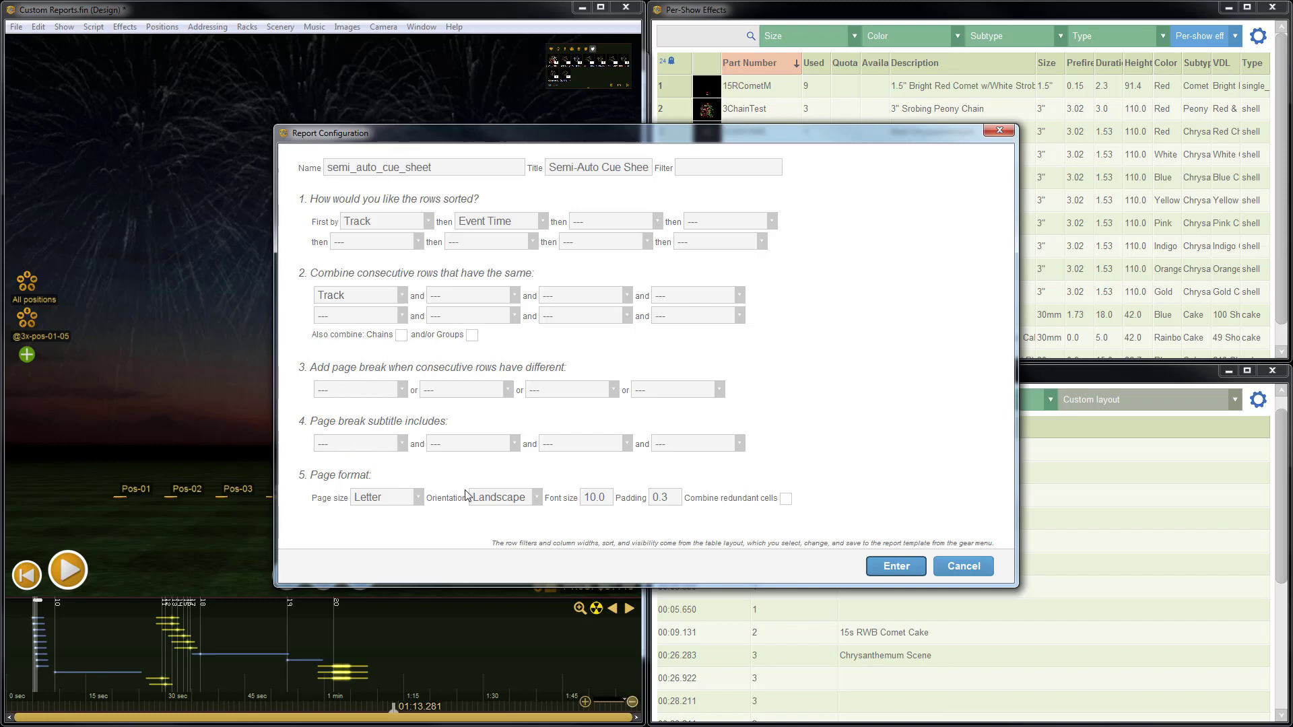
Step: Set the report's page format to Portrait orientation with font size 12 and save the template
click(516, 497)
click(499, 537)
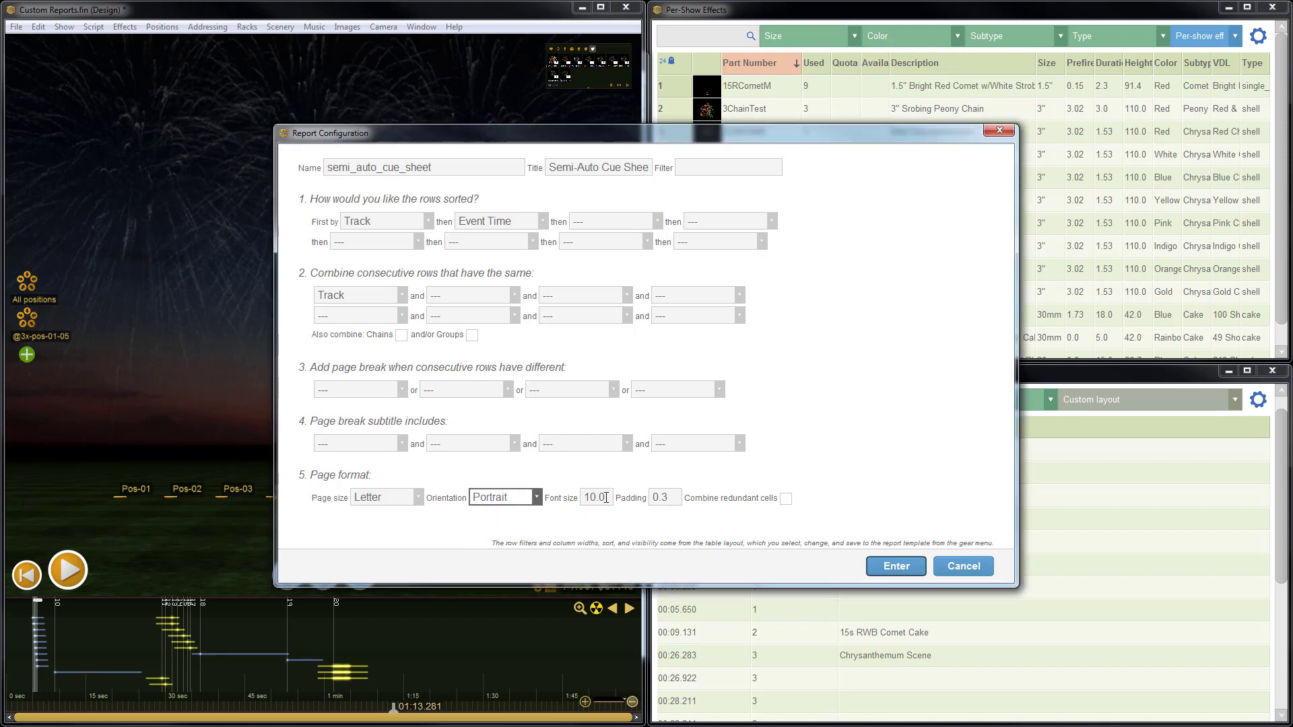
key(Tab)
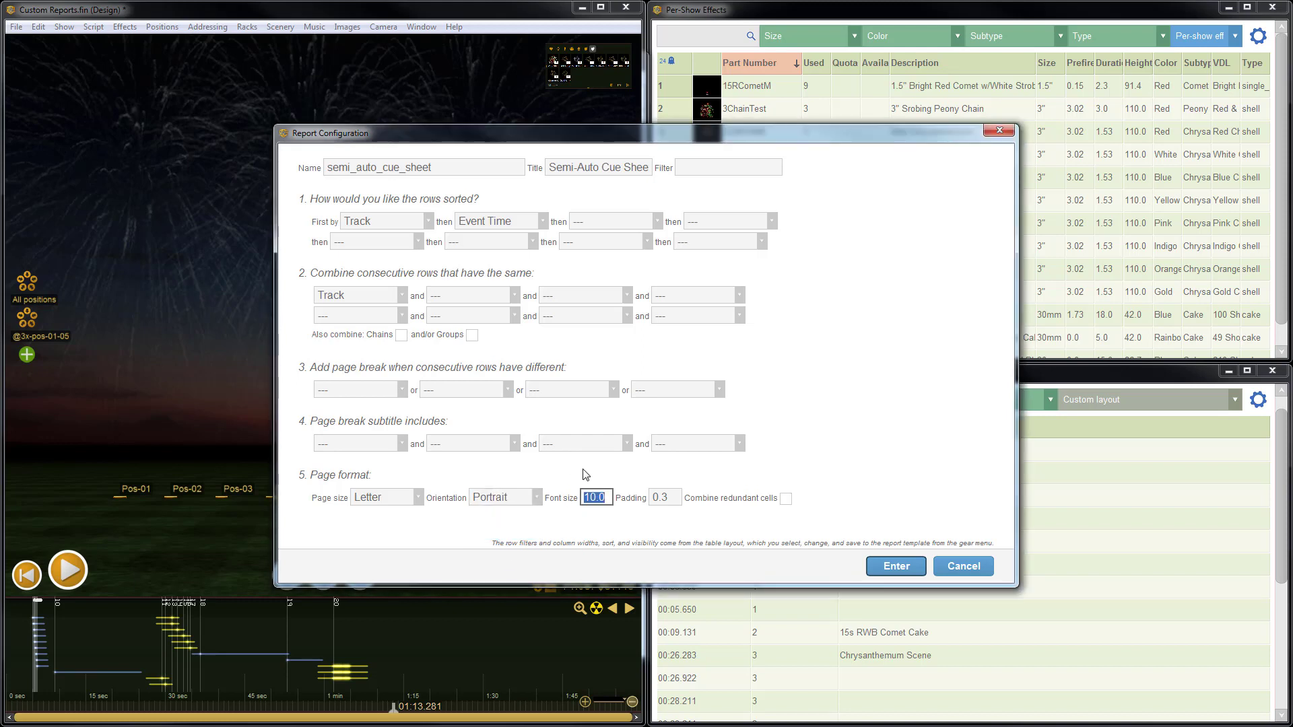
text(12)
click(896, 566)
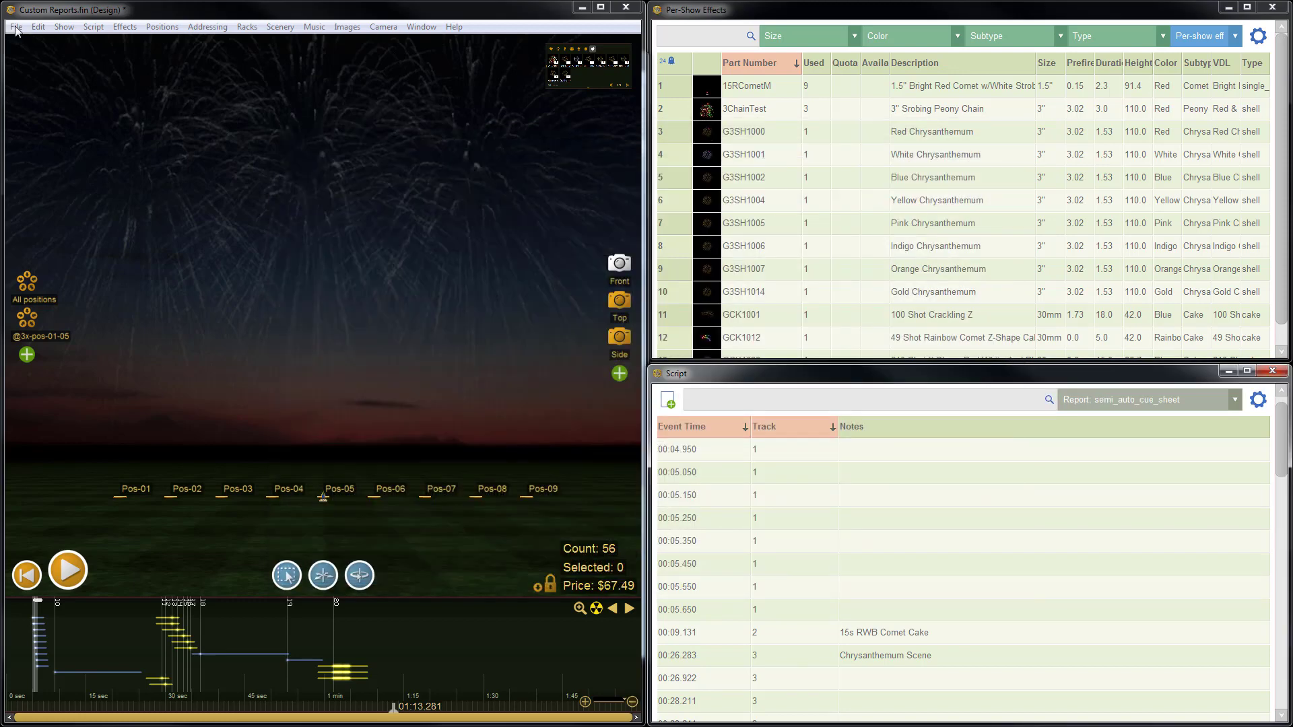
Step: Generate the Semi-Auto Cue Sheet report as a PDF named Semi-Auto Cue Sheet 2 and view it at page width
click(16, 28)
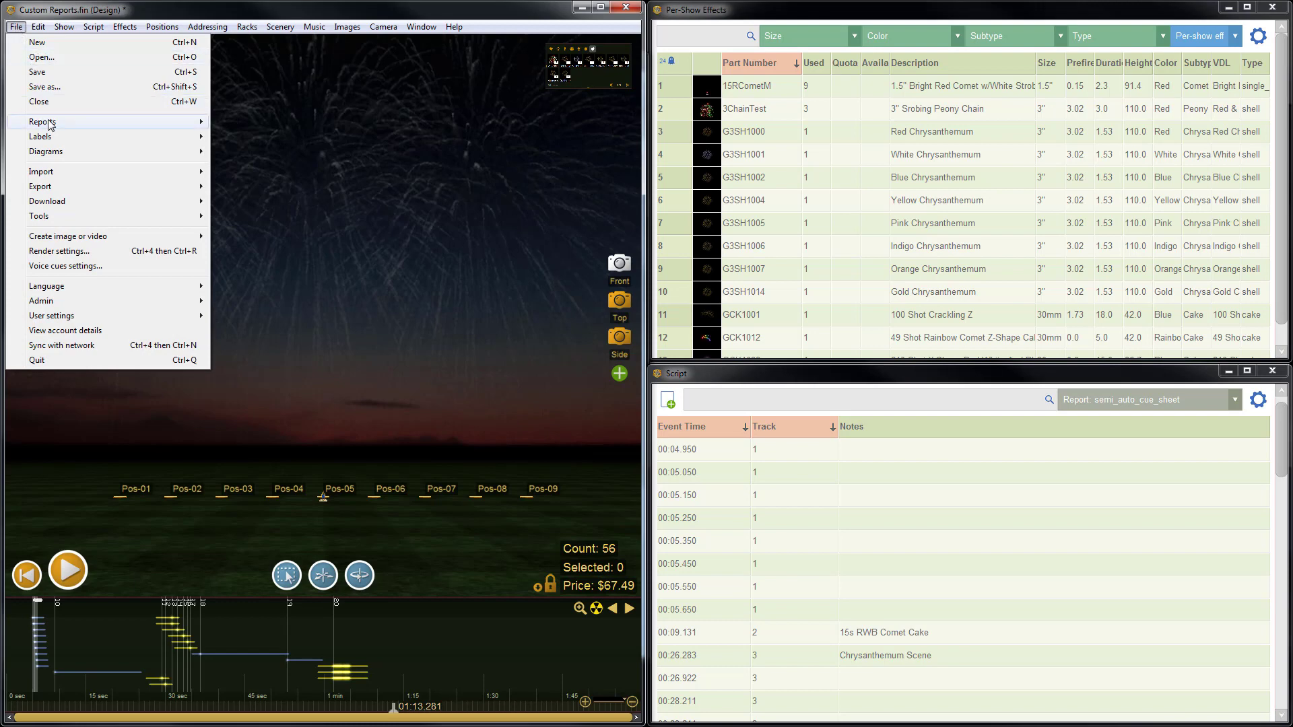
mouse_move(48, 124)
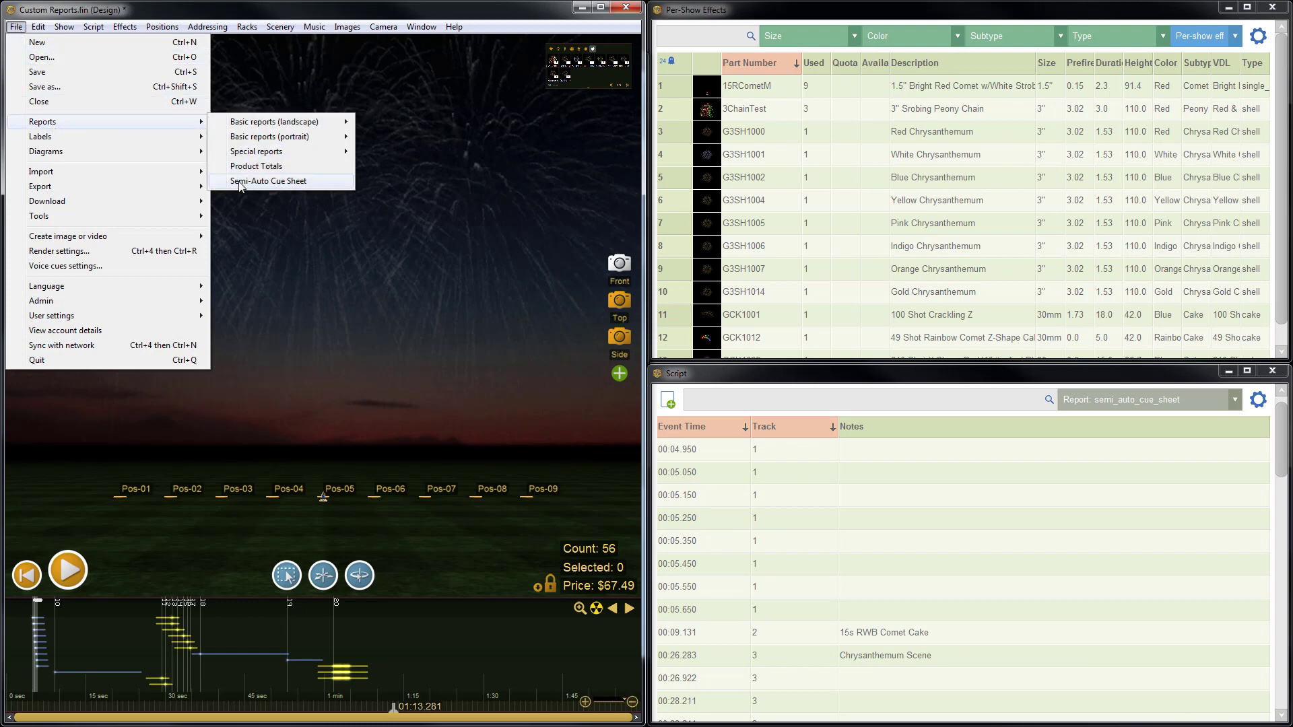
click(278, 182)
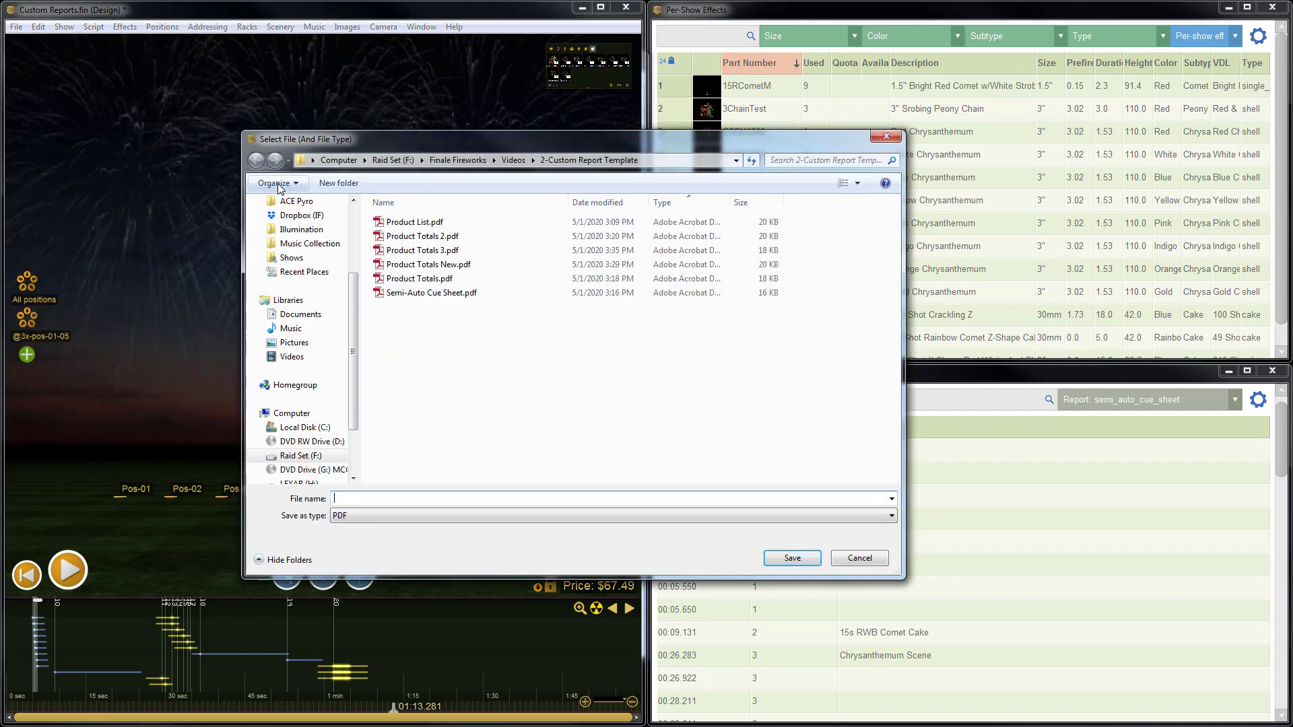
click(420, 294)
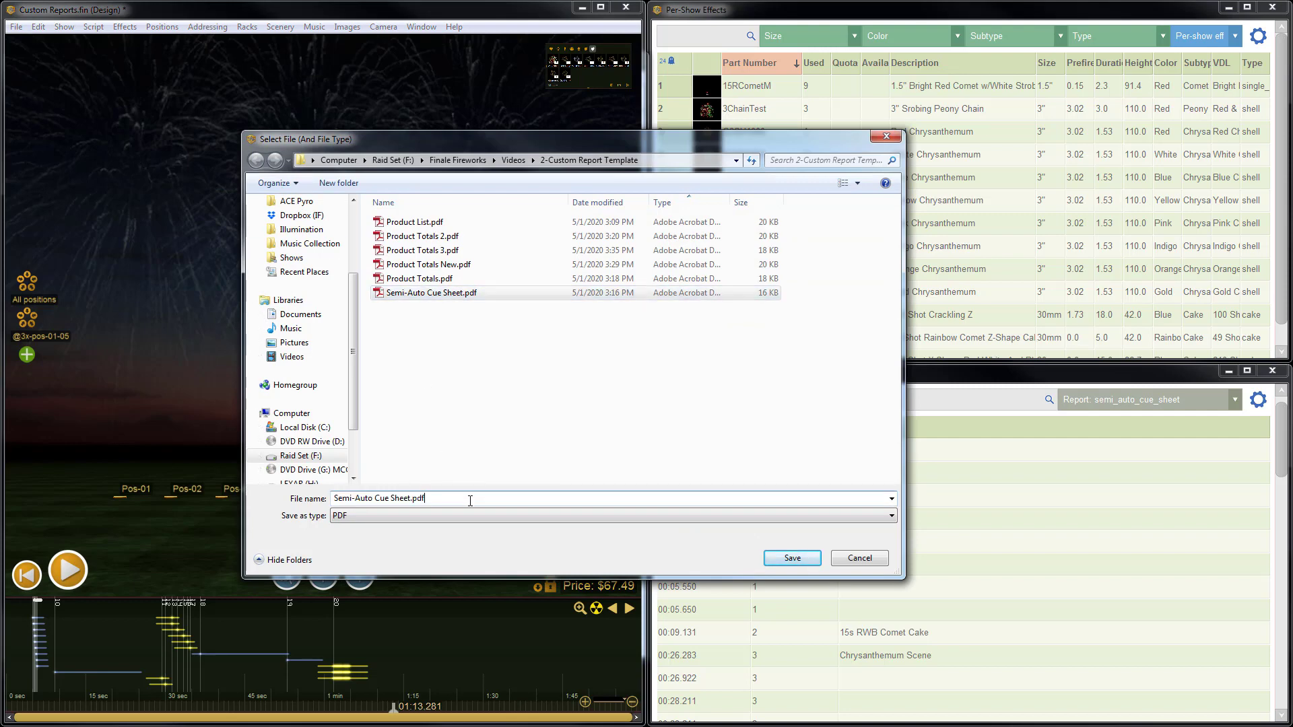
click(470, 498)
key(BackSpace)
key(BackSpace)
text(2)
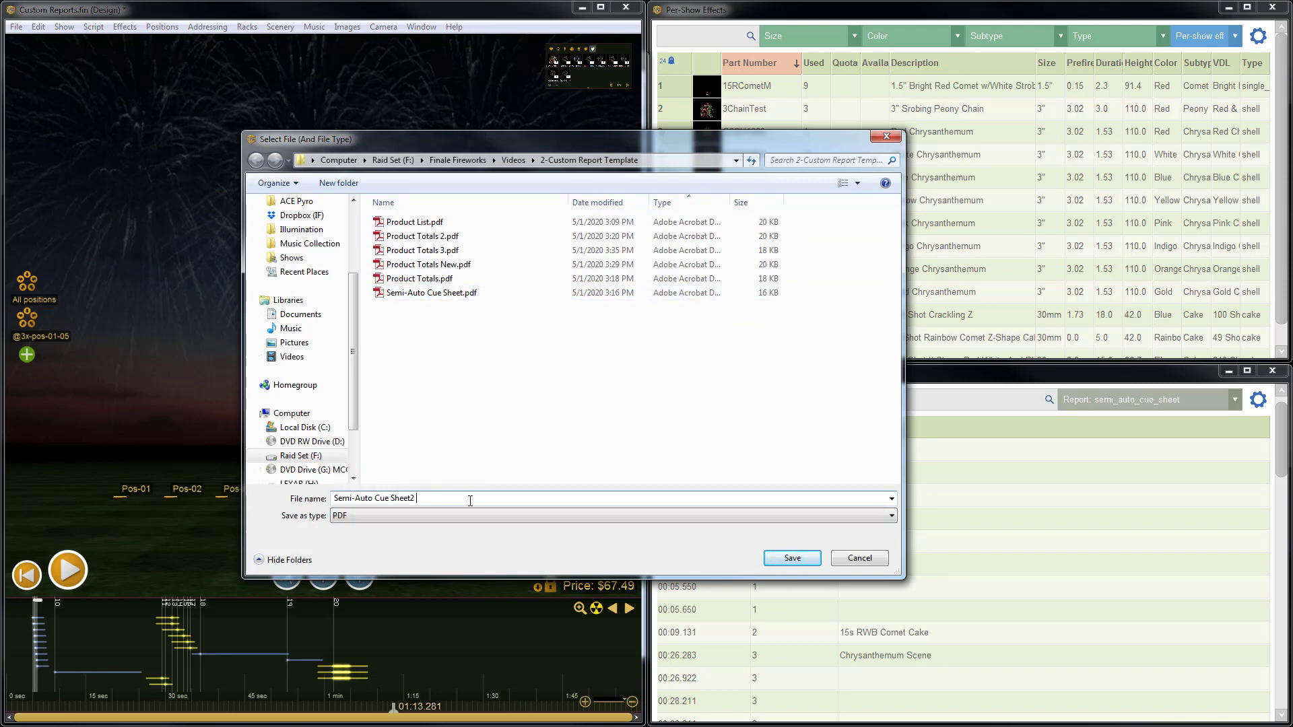
key(Return)
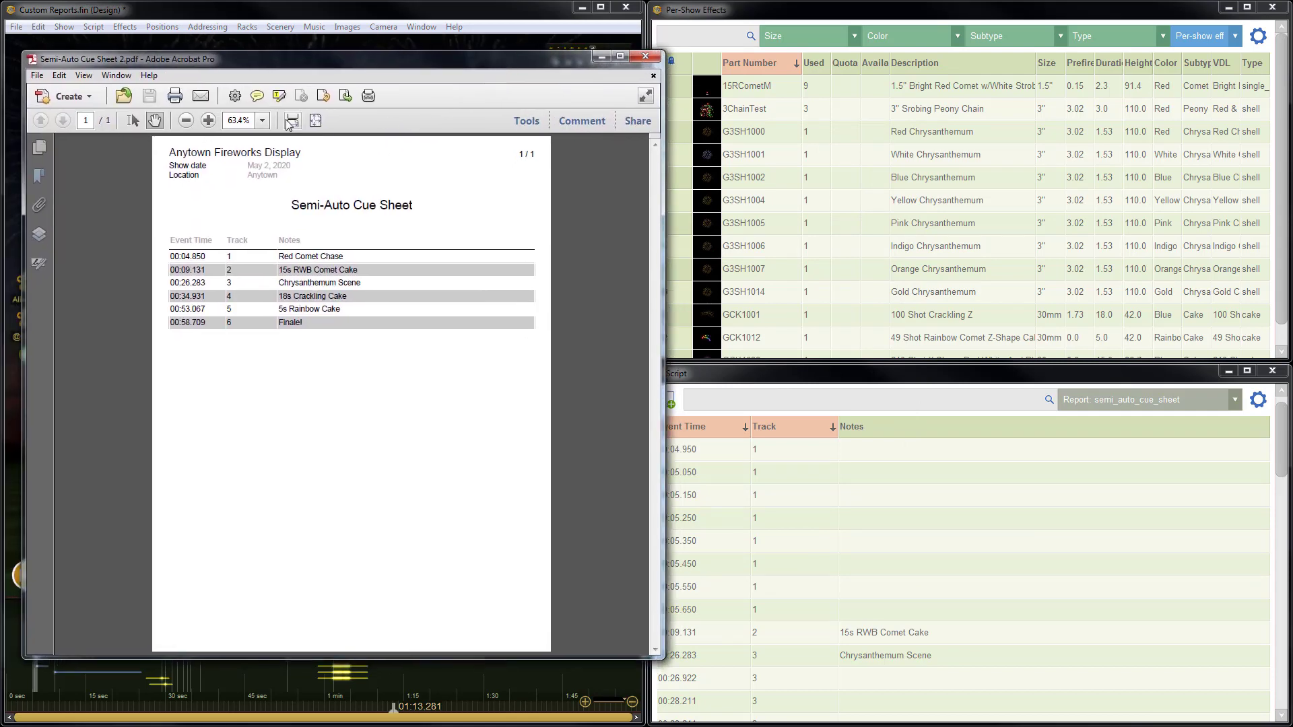
click(292, 121)
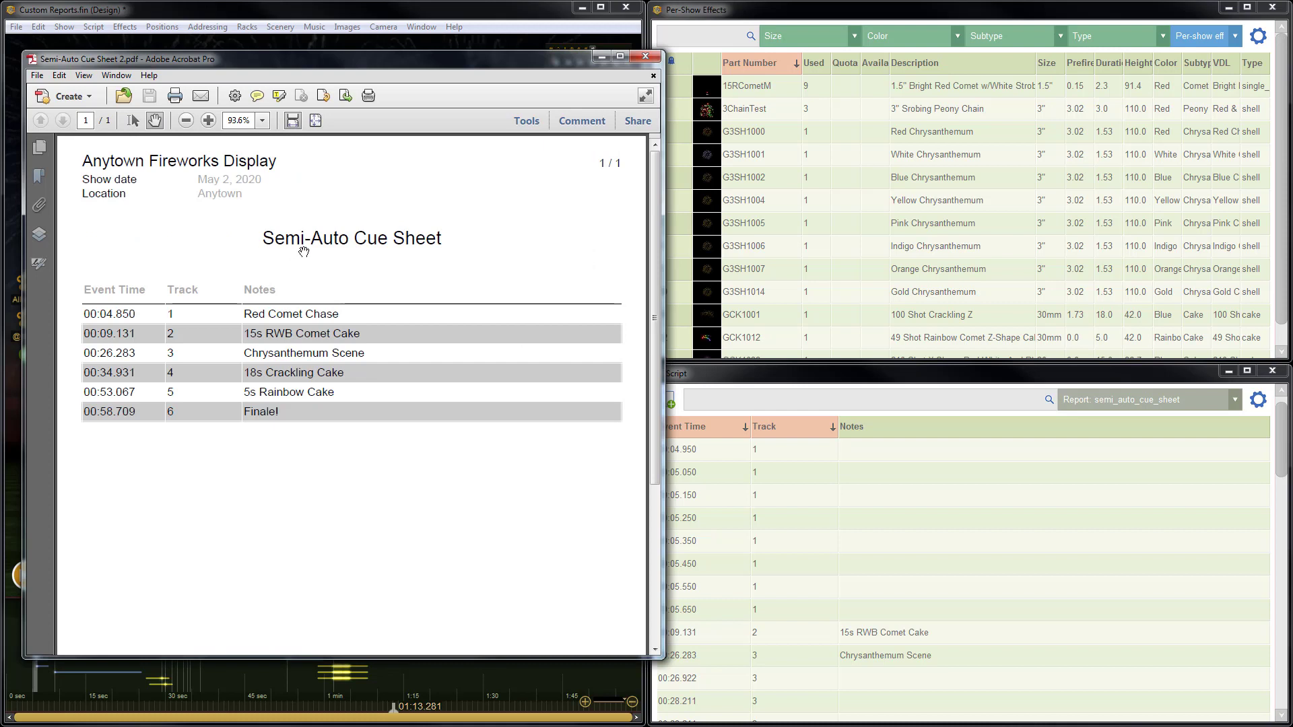